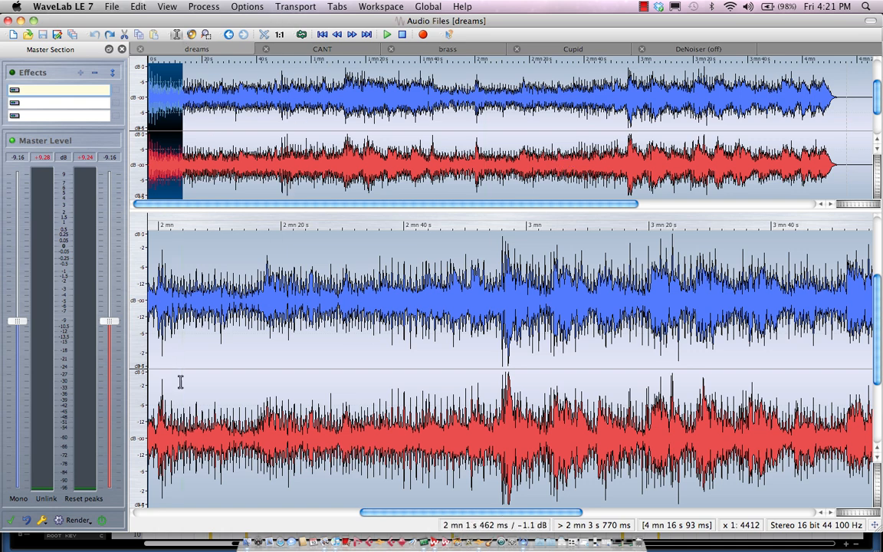
pyautogui.click(403, 7)
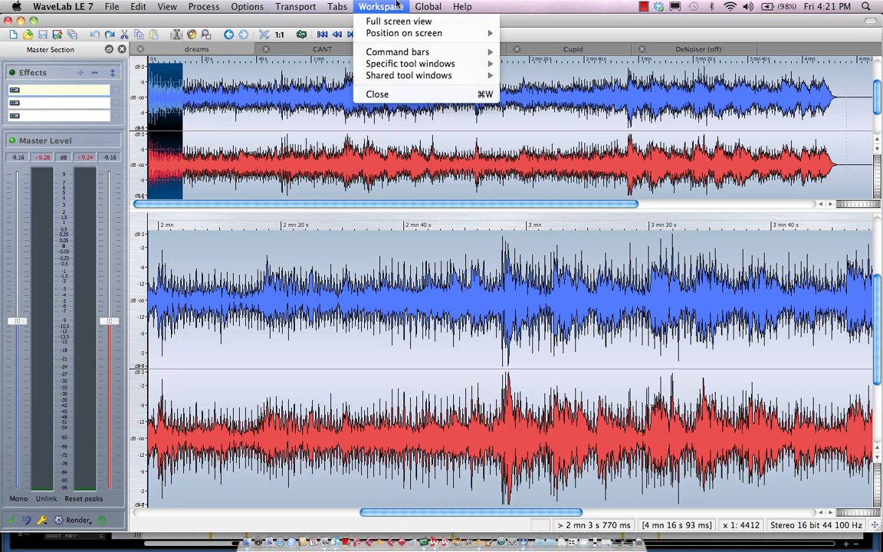
pyautogui.moveTo(438, 6)
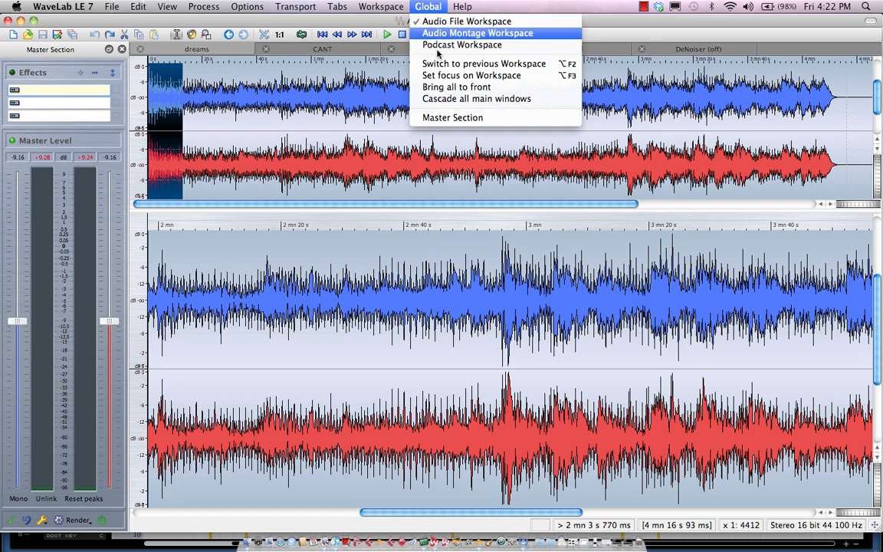
pyautogui.click(250, 313)
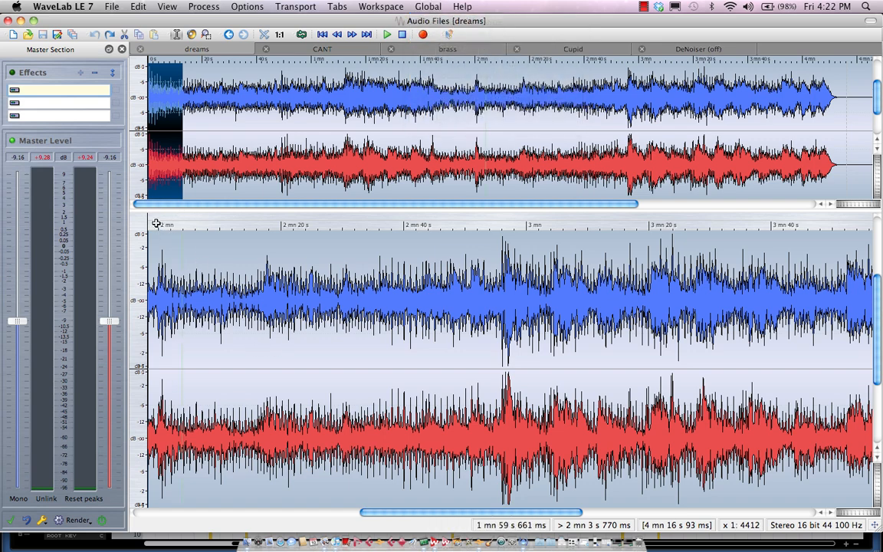
# - Play the dreams file from the beginning with the whole waveform in view
pyautogui.moveTo(156, 223); pyautogui.dragTo(115, 219)
pyautogui.moveTo(346, 224); pyautogui.dragTo(430, 209)
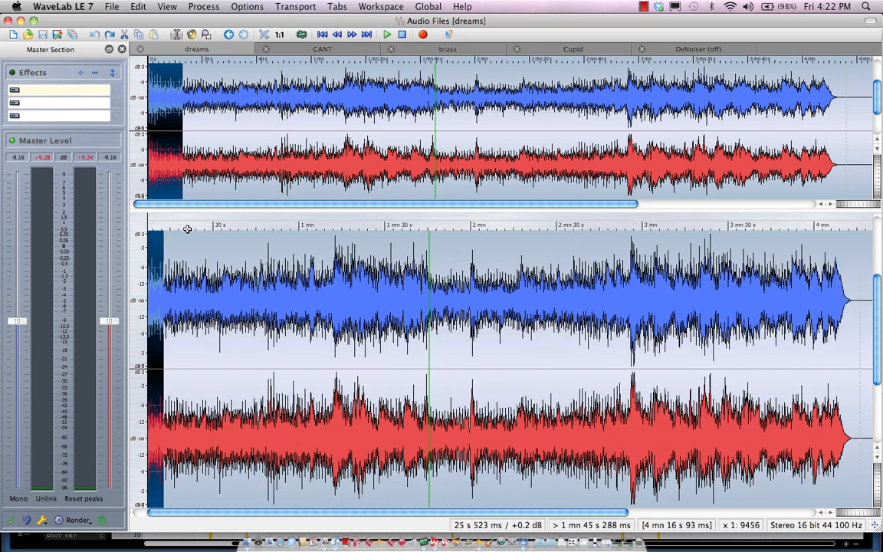
pyautogui.moveTo(135, 223); pyautogui.dragTo(128, 223)
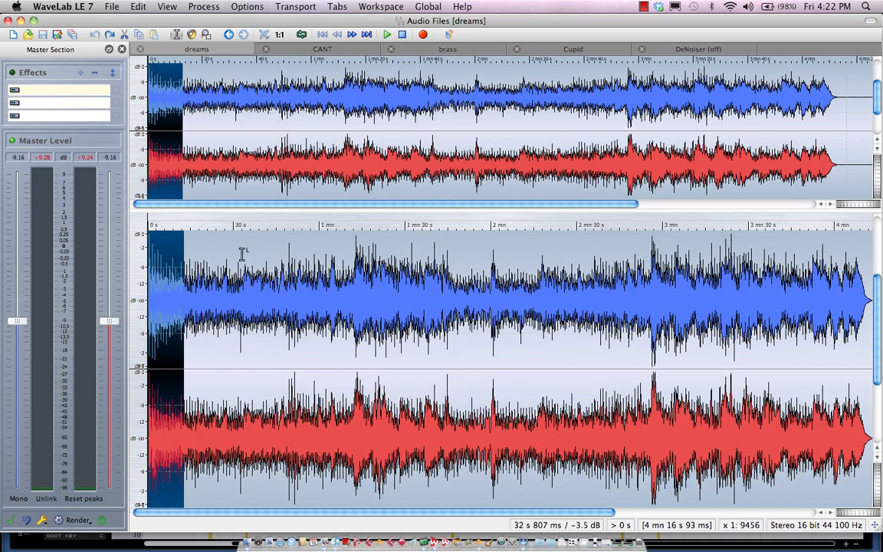
pyautogui.press('space')
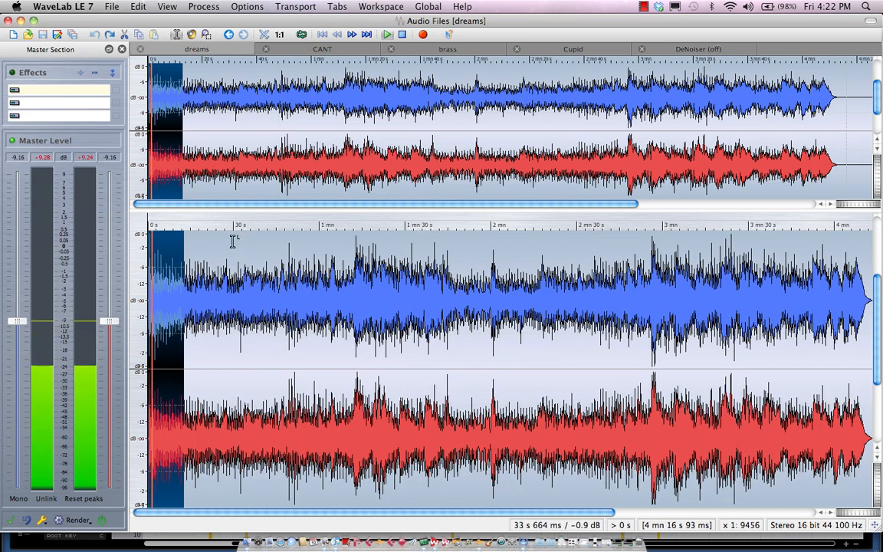
# - Apply a Linear fade-in to the selected opening section of the file
pyautogui.click(201, 6)
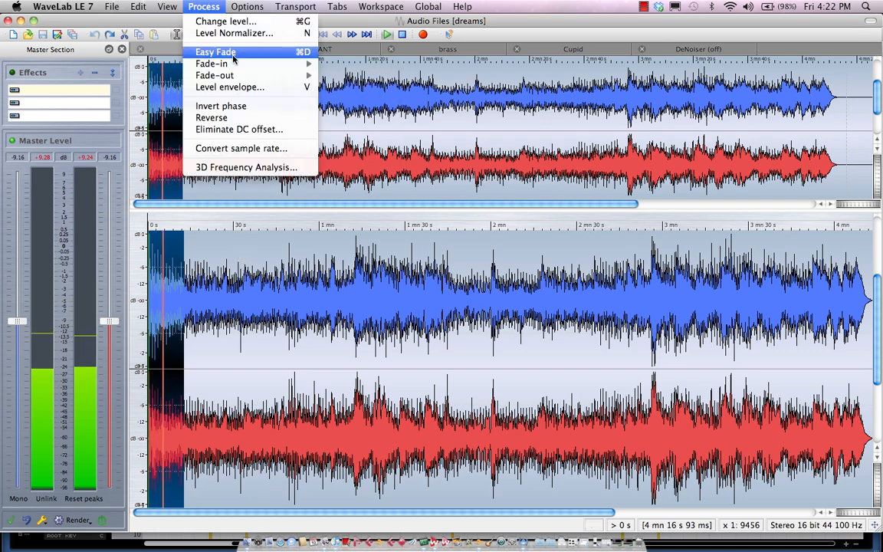
pyautogui.moveTo(235, 66)
pyautogui.click(349, 64)
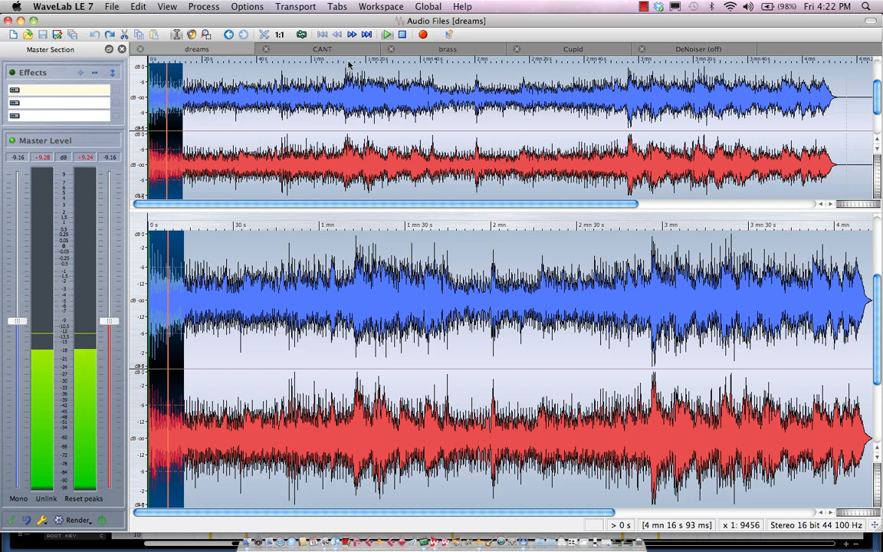
# - Select the section from about 23 s to 35 s and apply a Sinus fade-out to it
pyautogui.moveTo(252, 316); pyautogui.dragTo(214, 315)
pyautogui.click(145, 227)
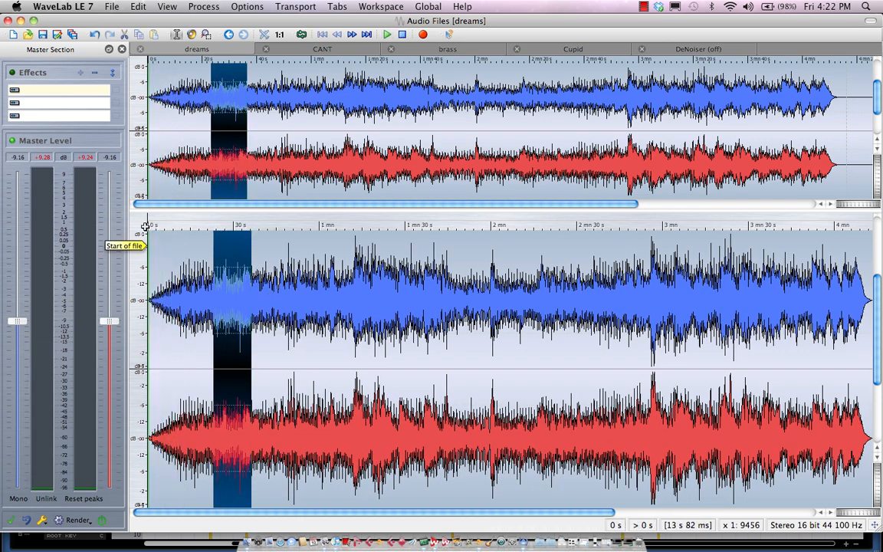
pyautogui.click(247, 6)
pyautogui.moveTo(199, 6)
pyautogui.moveTo(253, 75)
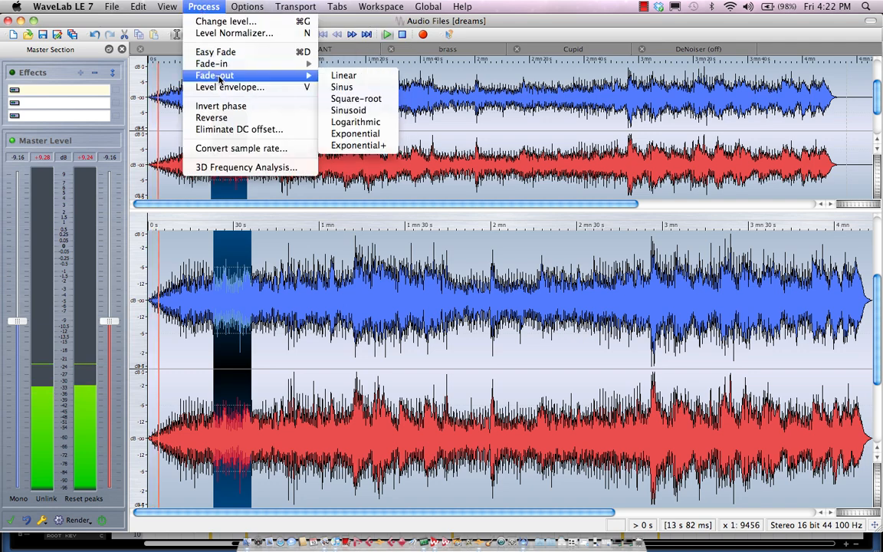
pyautogui.click(373, 79)
# - Select the section from about 45 s to 59 s and reverse it
pyautogui.moveTo(279, 295); pyautogui.dragTo(318, 307)
pyautogui.click(219, 6)
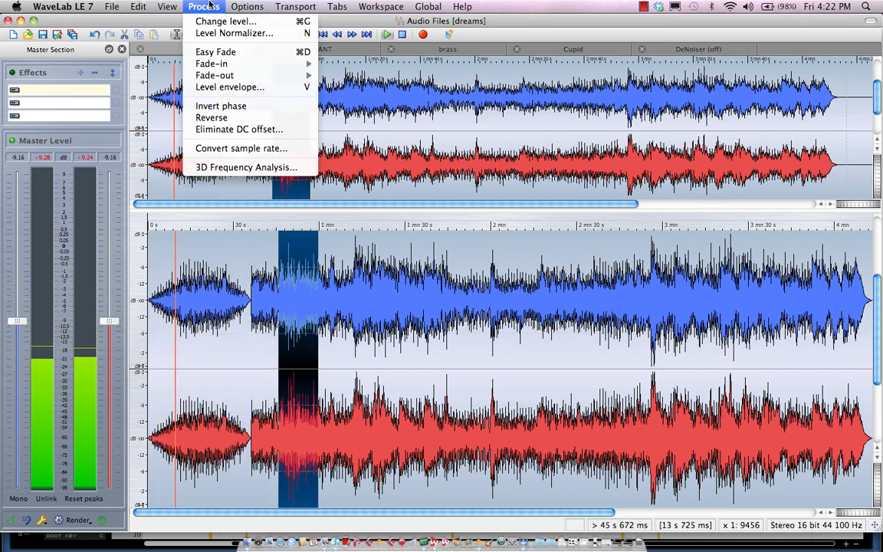
pyautogui.click(217, 117)
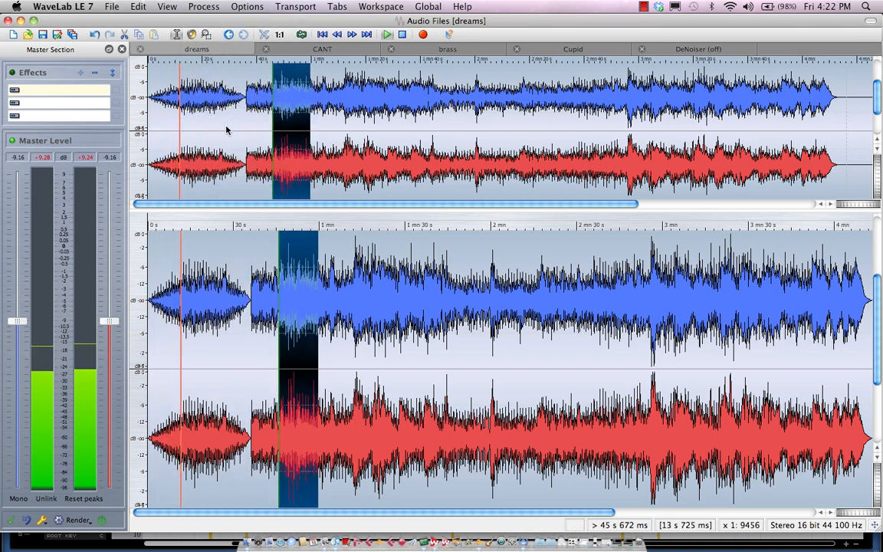
# - Select the section from about 1 min 12 s to 1 min 27 s and invert its phase
pyautogui.moveTo(356, 321); pyautogui.dragTo(398, 321)
pyautogui.click(208, 7)
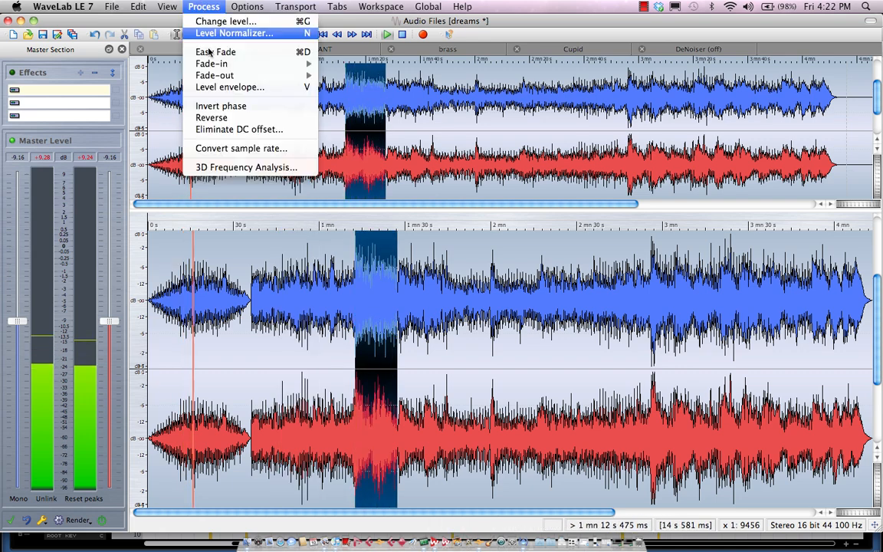
pyautogui.click(221, 106)
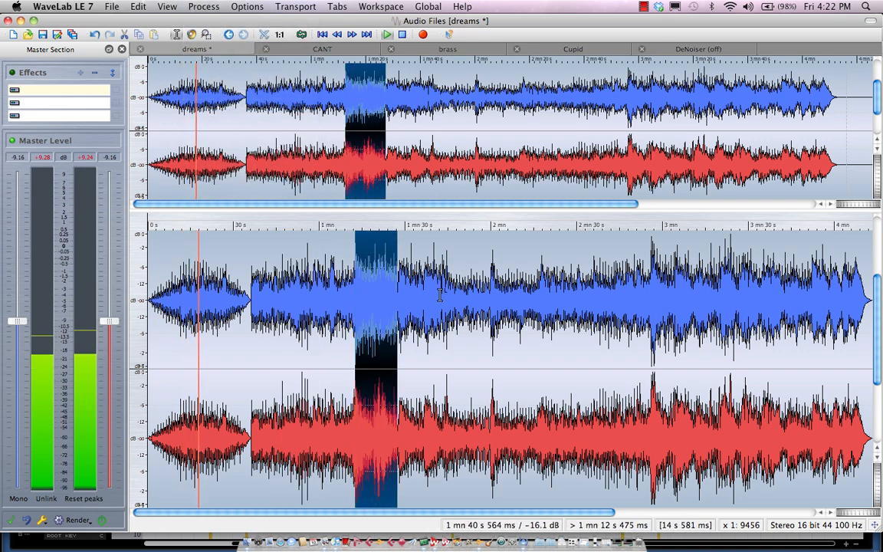
# - Select the section from about 1 min 39 s to 1 min 51 s and eliminate its DC offset
pyautogui.moveTo(433, 304); pyautogui.dragTo(466, 306)
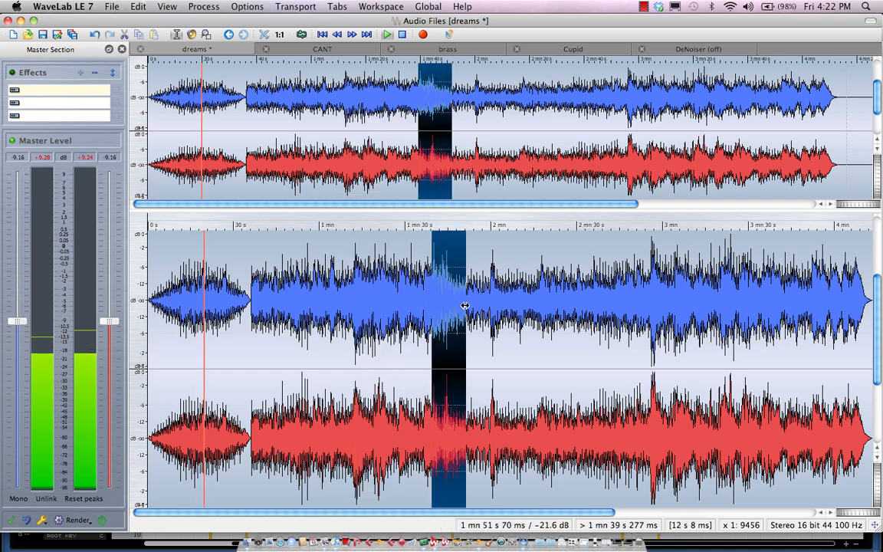
pyautogui.click(212, 6)
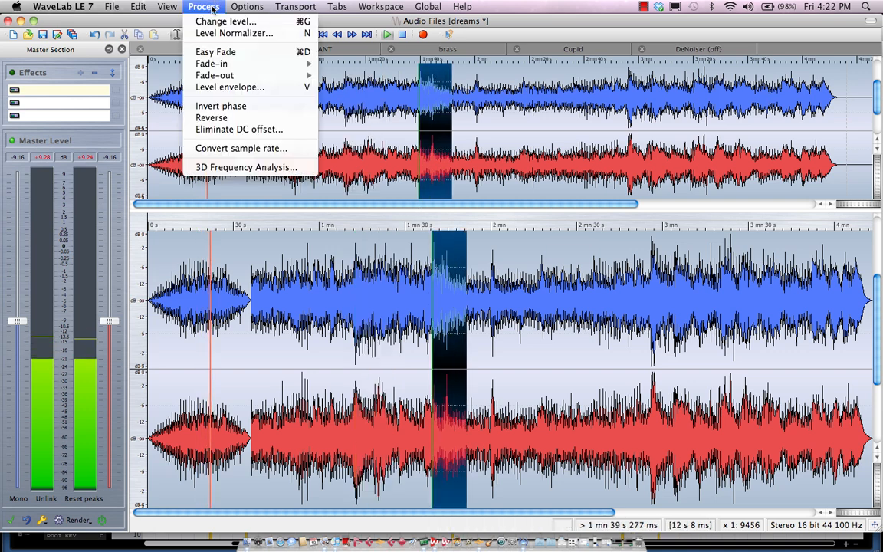
pyautogui.click(218, 129)
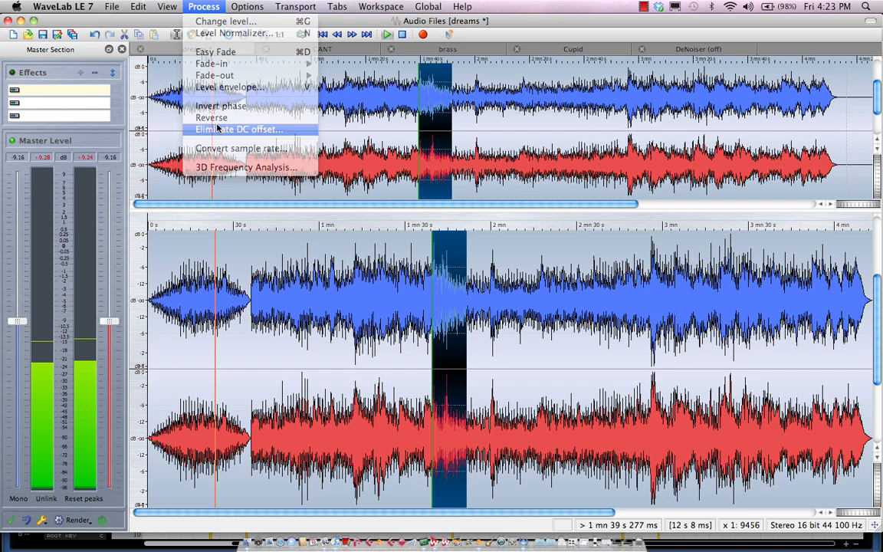
pyautogui.click(529, 303)
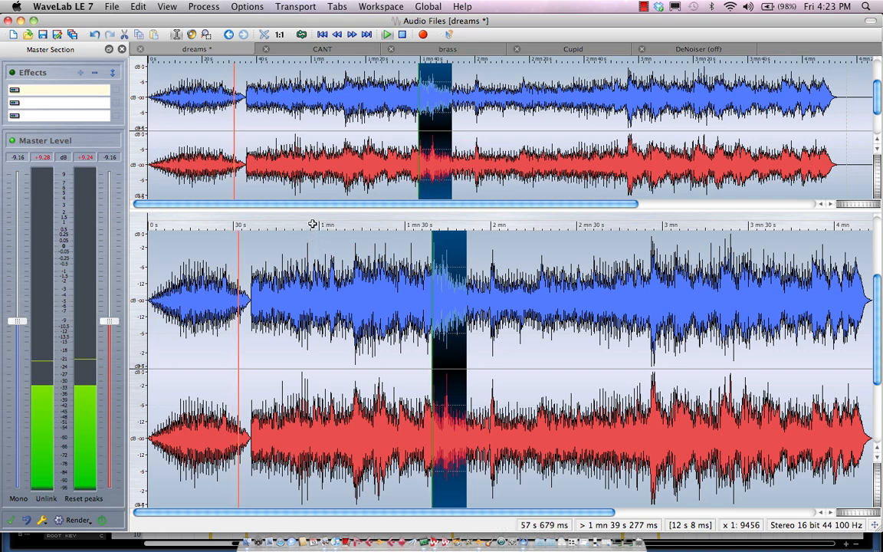
# - Undo the last processing edit and redo it
pyautogui.press('super+z')
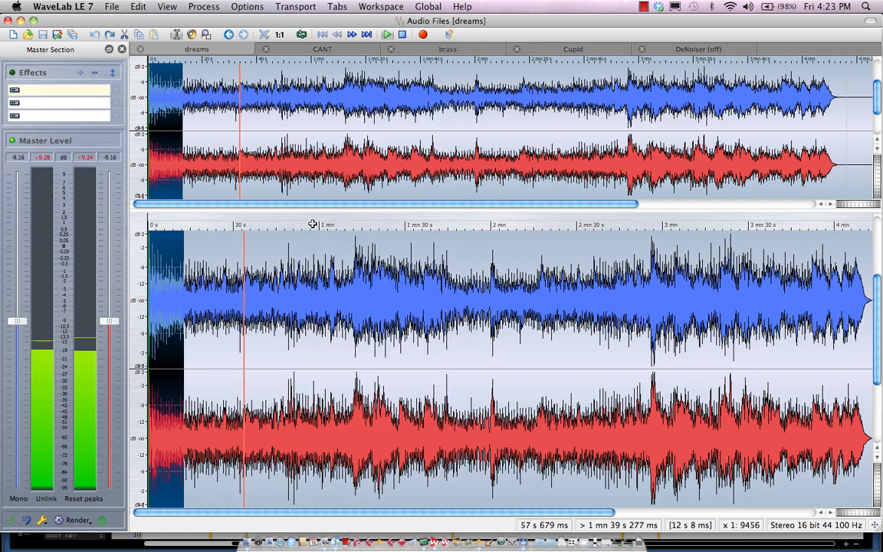
pyautogui.press('super+shift+z')
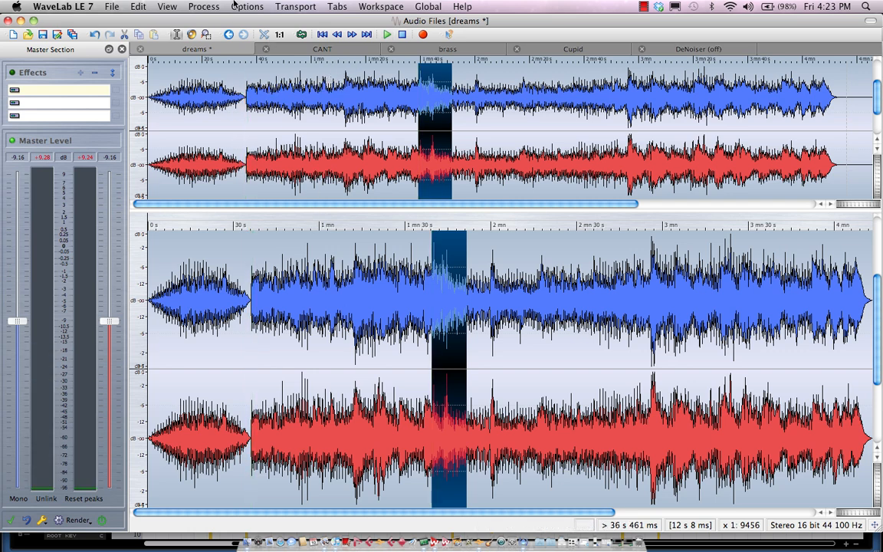
# - Undo all the processing edits made to the file
pyautogui.press('super+z')
pyautogui.press('super+z')
pyautogui.press('super+z')
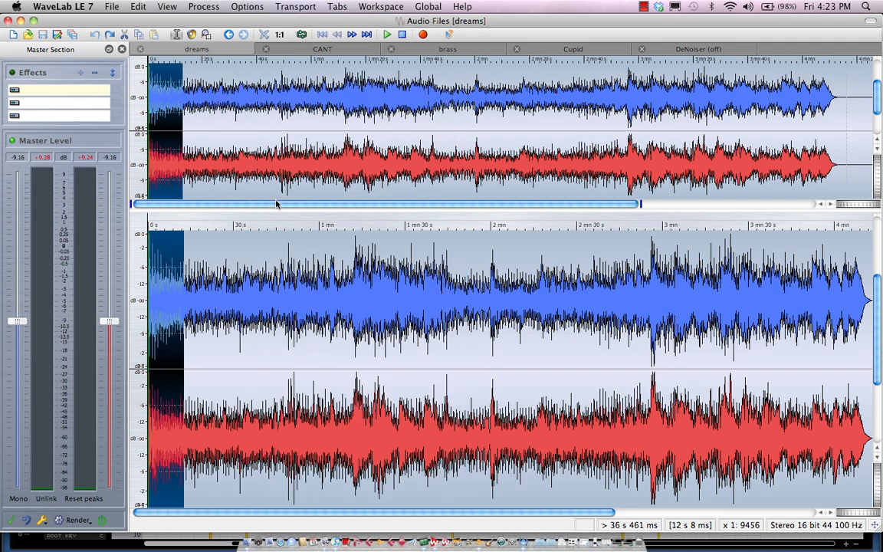
# - Select the whole file in both channels and view its 3D Frequency Analysis, then close the analysis window
pyautogui.doubleClick(283, 269)
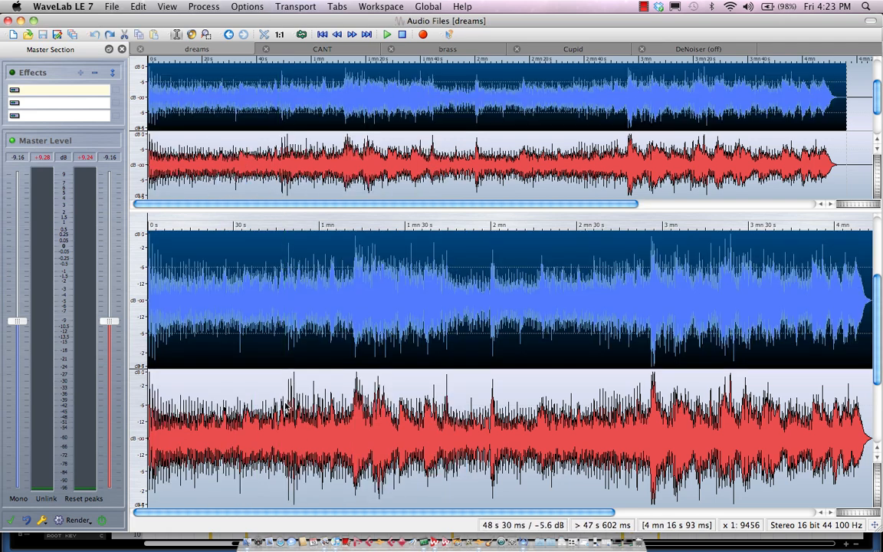
pyautogui.doubleClick(277, 375)
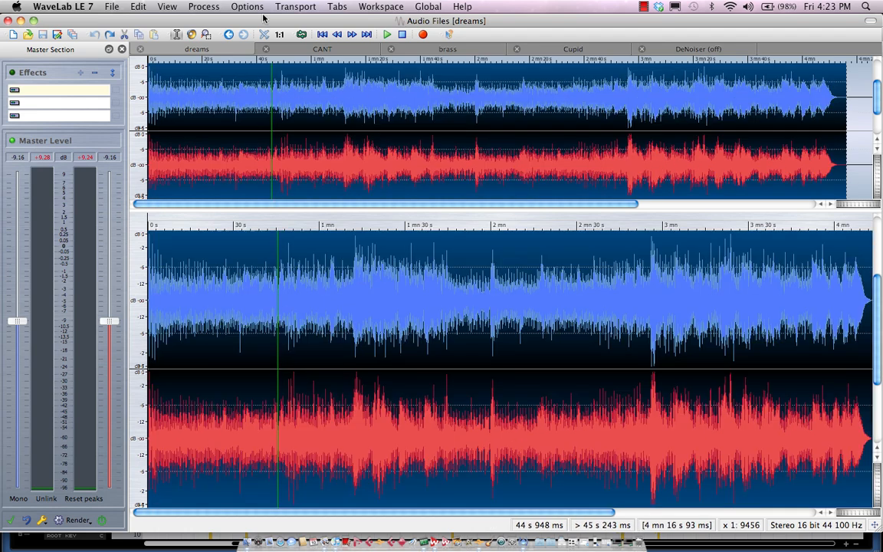
pyautogui.click(206, 6)
pyautogui.click(220, 167)
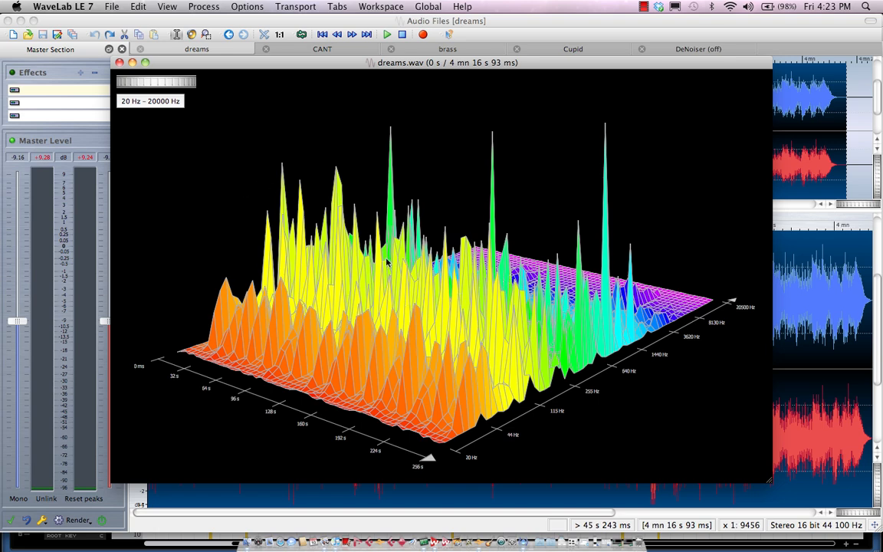
pyautogui.click(120, 62)
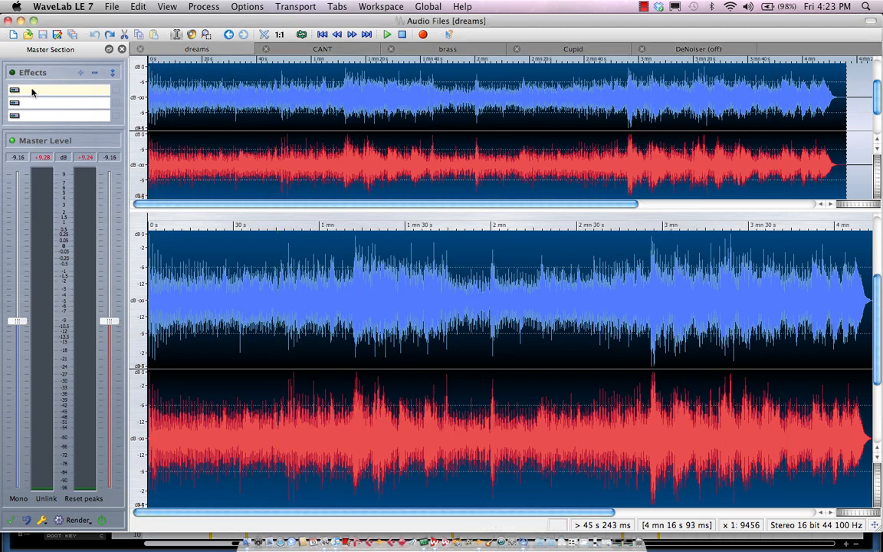
# - Start playback and insert the Steinberg Compressor in the first master effect slot, lowering its threshold to -24.9
pyautogui.press('space')
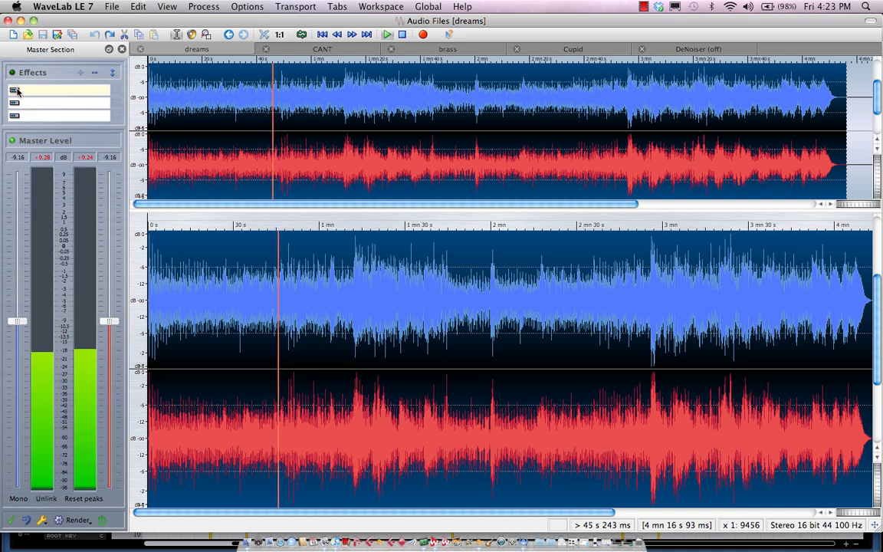
pyautogui.click(16, 90)
pyautogui.moveTo(46, 159)
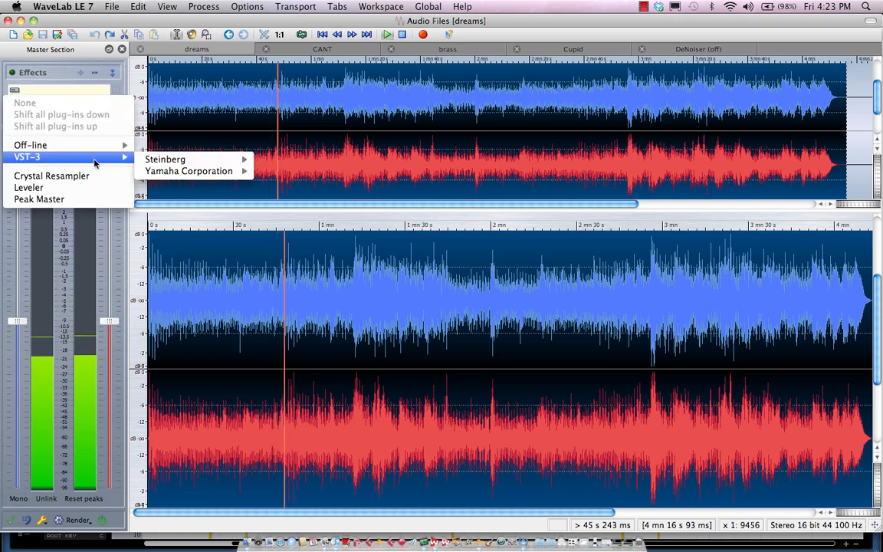
pyautogui.moveTo(176, 161)
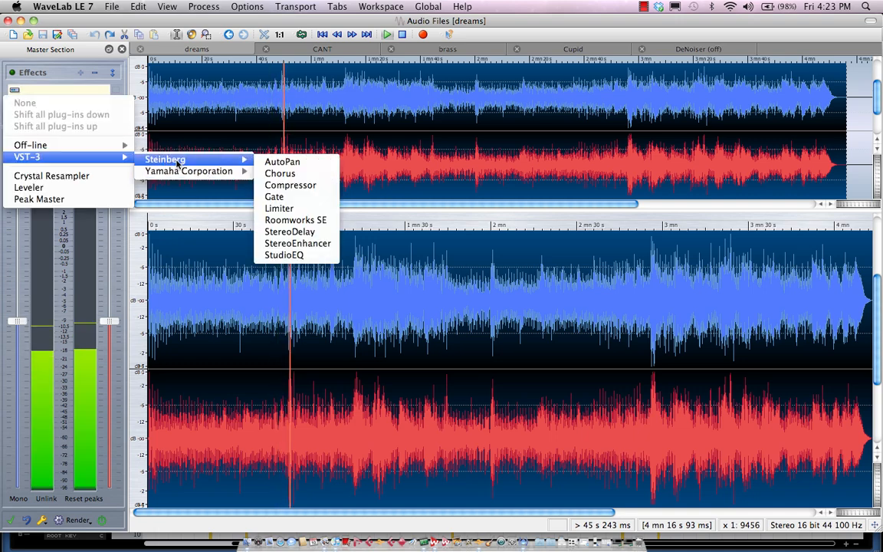
pyautogui.click(276, 185)
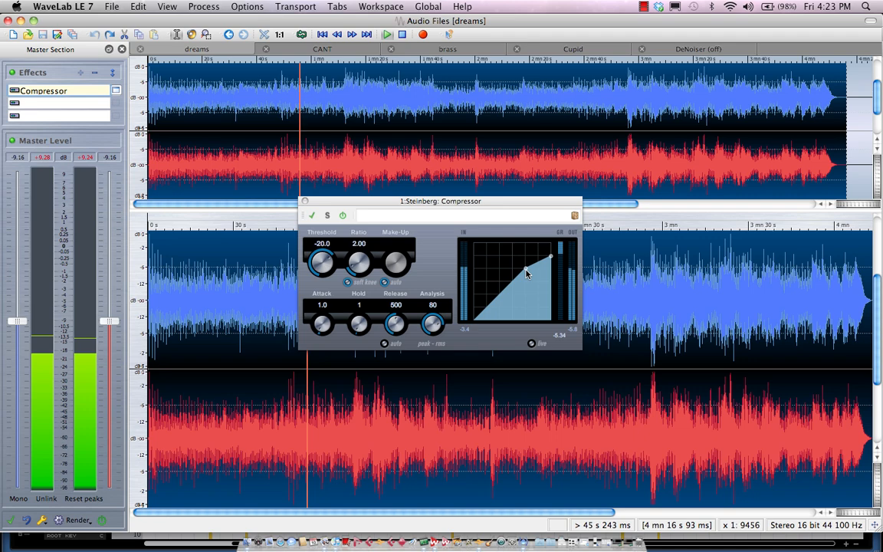
pyautogui.moveTo(526, 273); pyautogui.dragTo(519, 277)
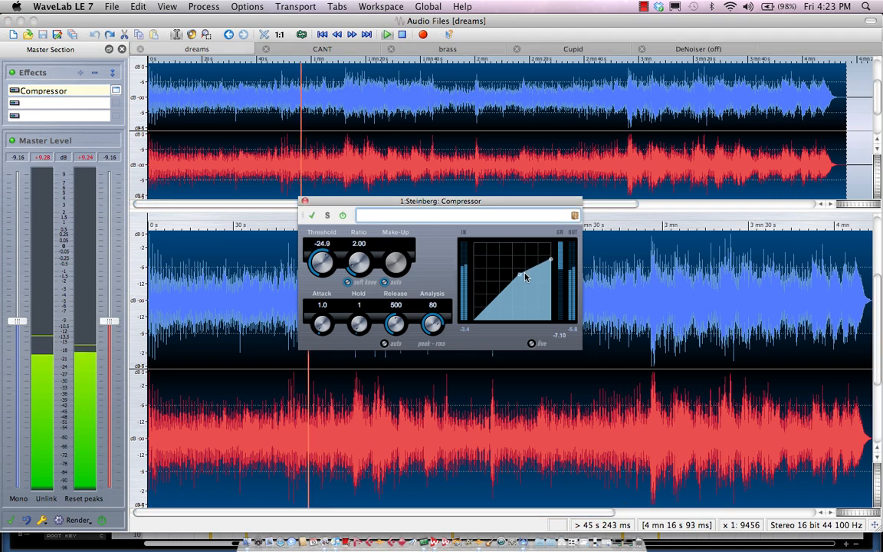
# - Insert the Steinberg StudioEQ plug-in into the second master effect slot
pyautogui.click(33, 105)
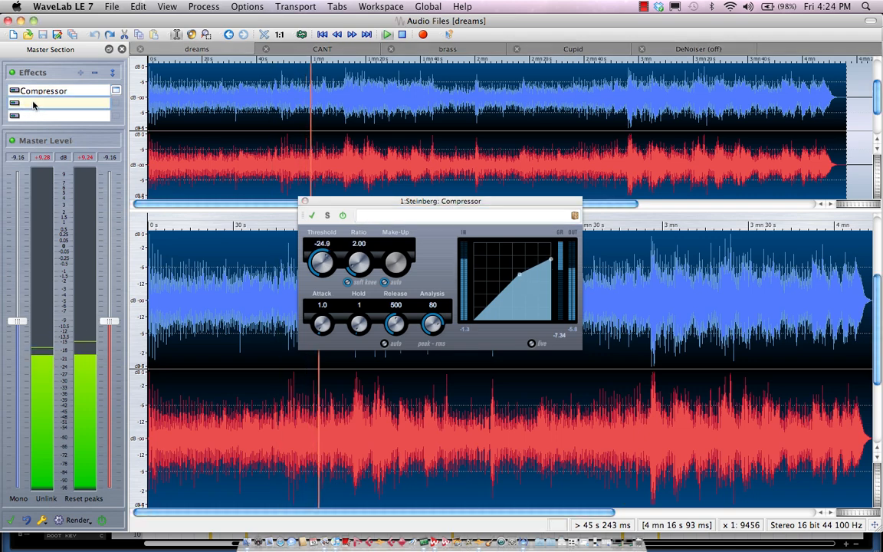
pyautogui.click(33, 104)
pyautogui.moveTo(69, 169)
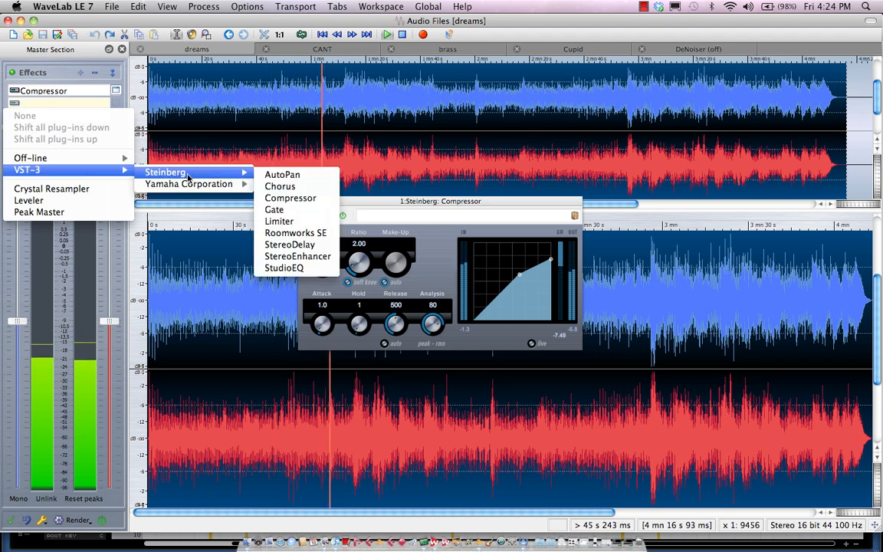
pyautogui.moveTo(223, 184)
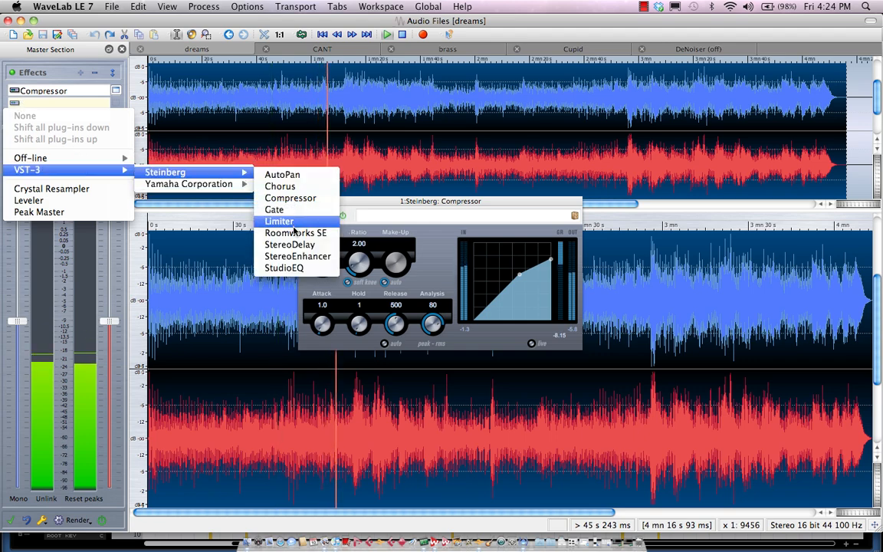
pyautogui.click(301, 267)
# - Enable EQ bands 3 and 2 and boost band 3 by 8.2 dB at 6147 Hz
pyautogui.click(203, 257)
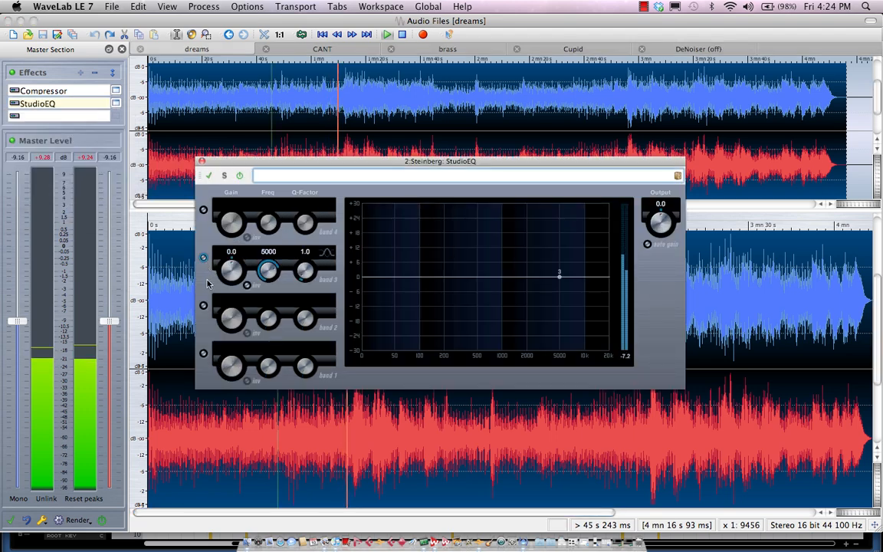
pyautogui.click(203, 305)
pyautogui.moveTo(559, 278); pyautogui.dragTo(568, 252)
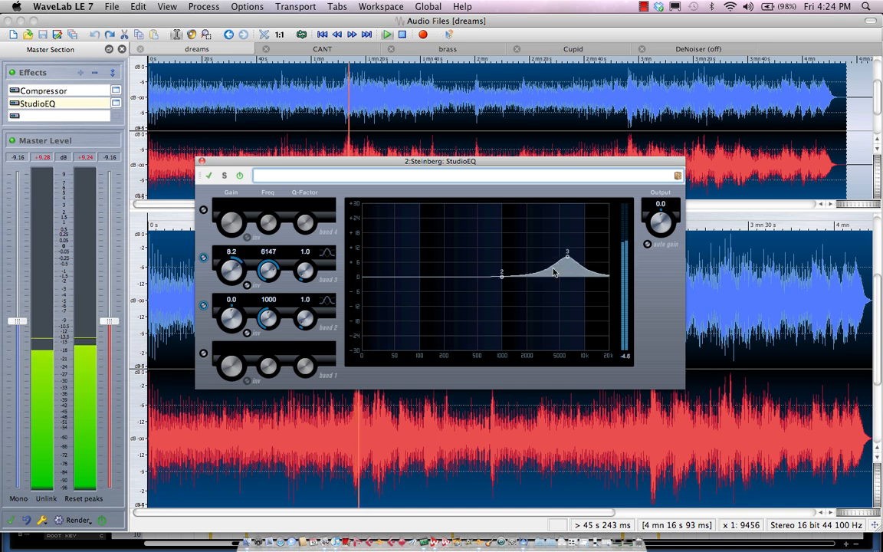
# - Boost EQ band 2 by 13.9 dB at 136 Hz with a Q-factor of 2.0, toggling its invert switch on and off
pyautogui.moveTo(504, 280); pyautogui.dragTo(460, 244)
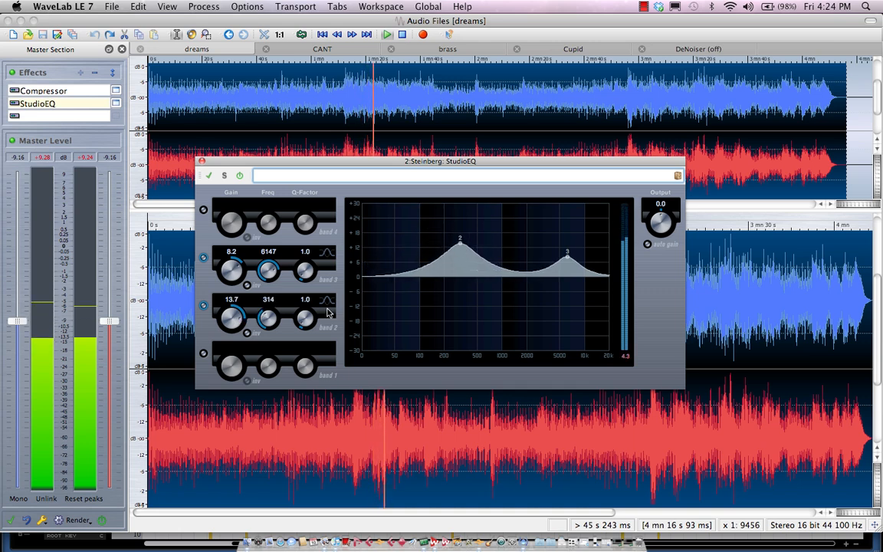
pyautogui.click(247, 334)
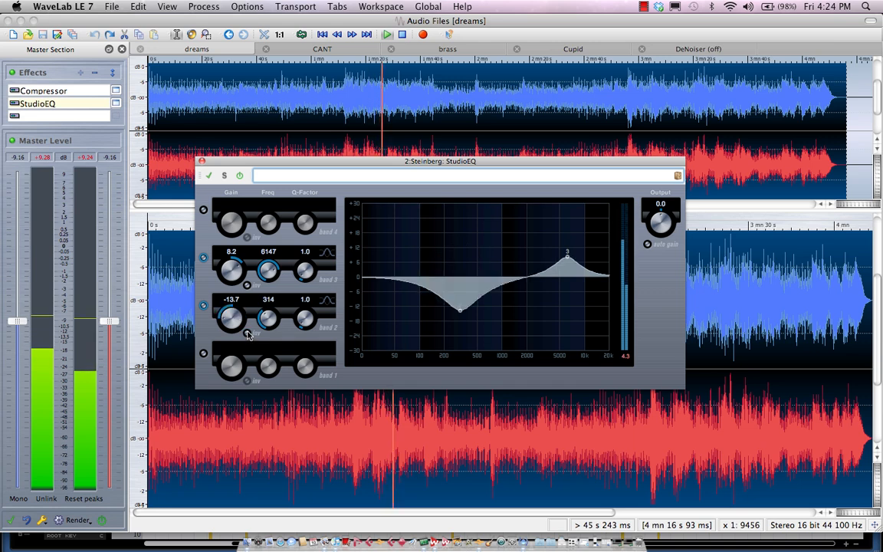
pyautogui.click(247, 333)
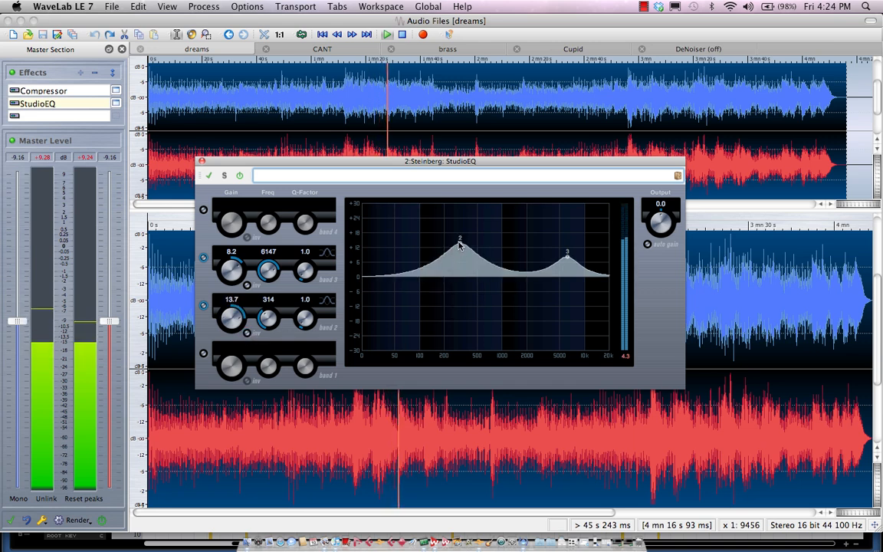
pyautogui.moveTo(460, 244); pyautogui.dragTo(432, 246)
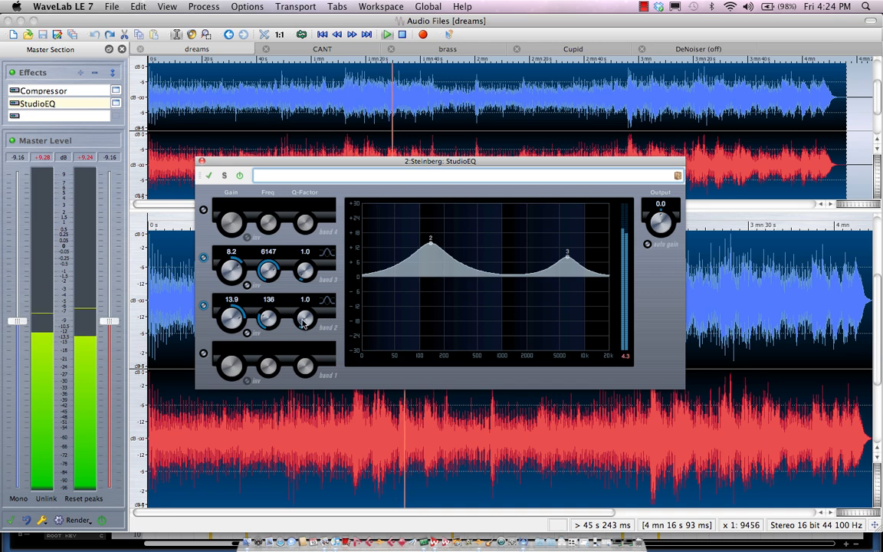
pyautogui.moveTo(304, 322)
pyautogui.mouseDown()
pyautogui.moveTo(306, 285)
pyautogui.moveTo(300, 305)
pyautogui.mouseUp()
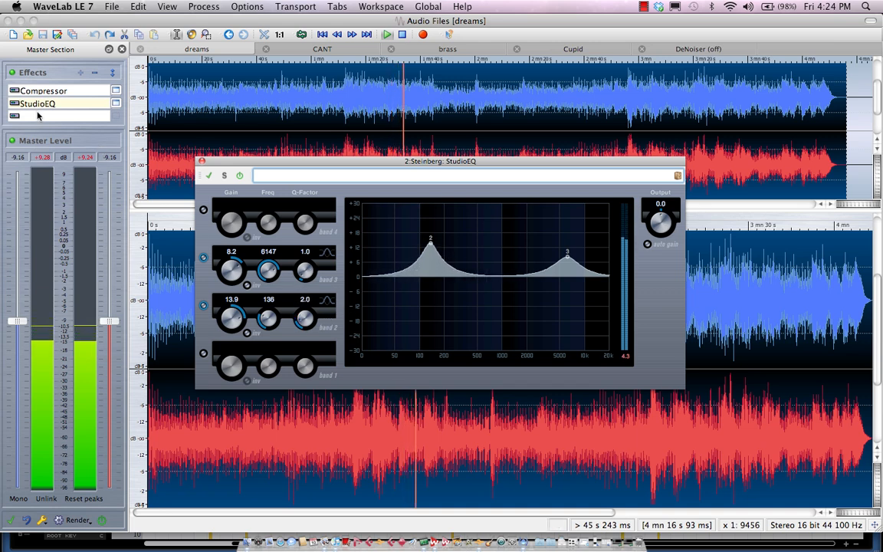
# - Insert the Steinberg StereoEnhancer into the third master effect slot and set its width to 140
pyautogui.click(12, 117)
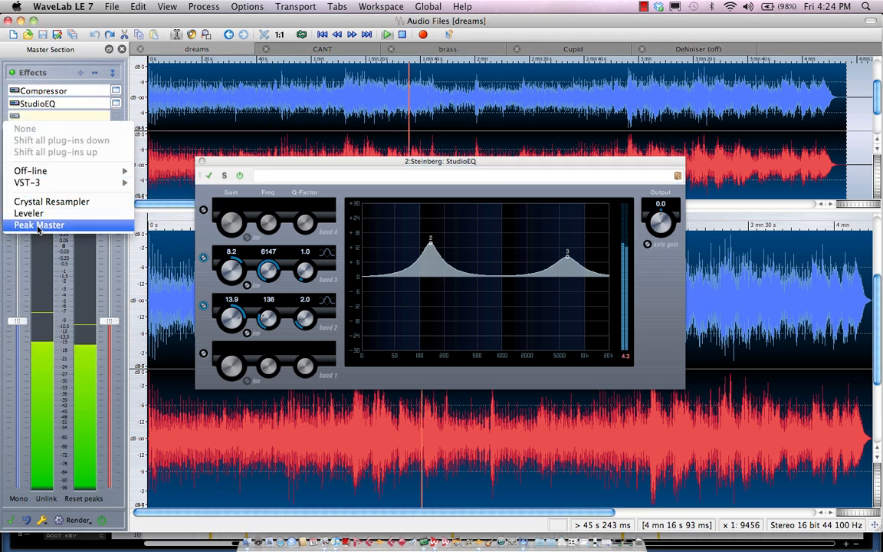
pyautogui.moveTo(53, 187)
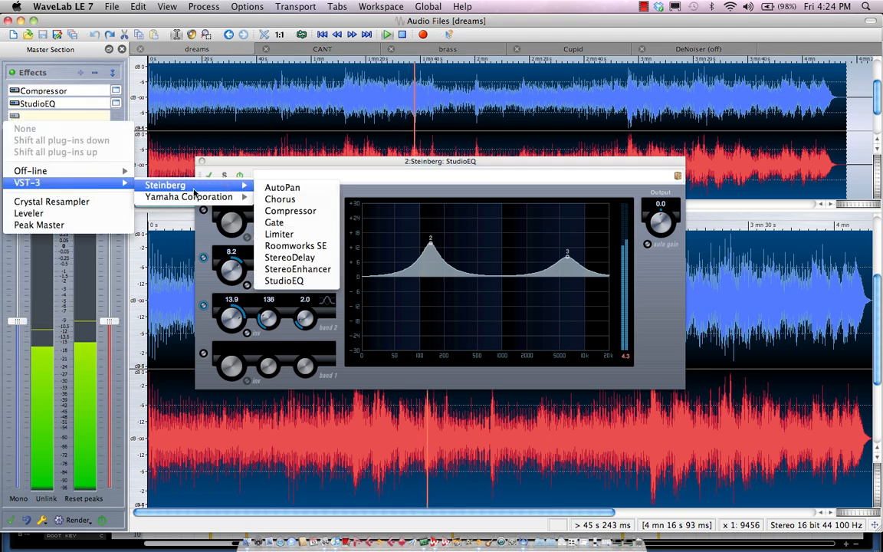
pyautogui.moveTo(240, 185)
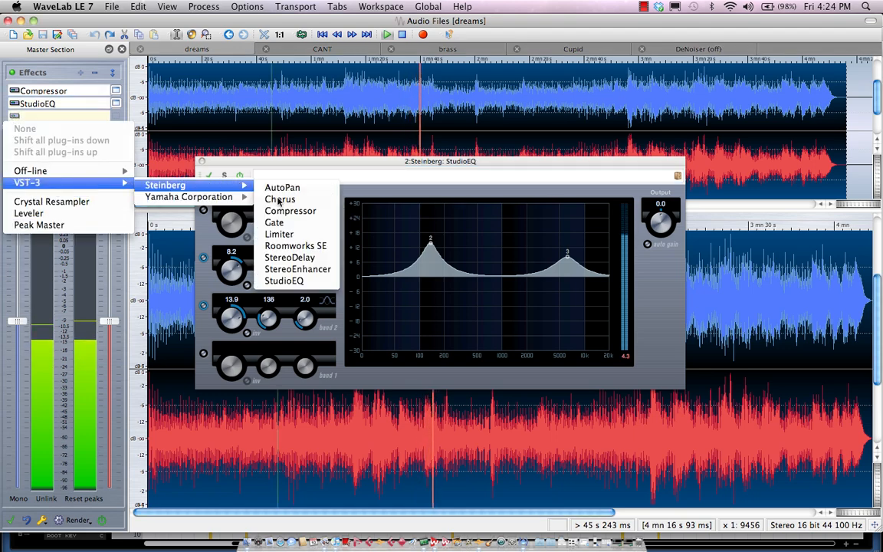
pyautogui.click(298, 269)
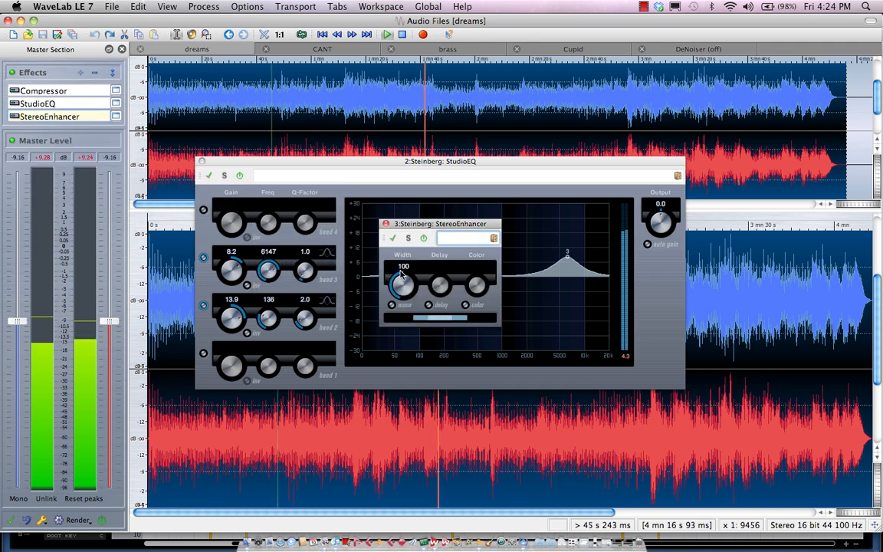
pyautogui.moveTo(402, 273); pyautogui.dragTo(402, 263)
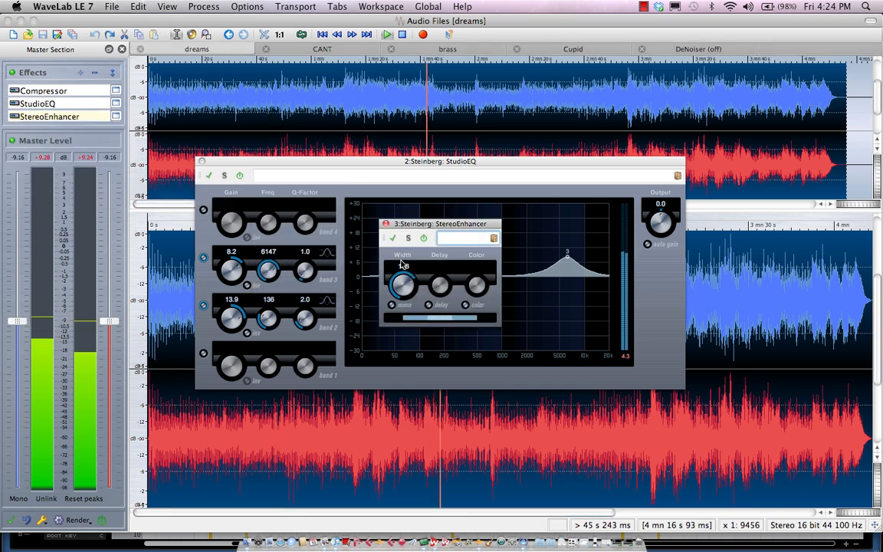
# - Stop playback
pyautogui.click(12, 526)
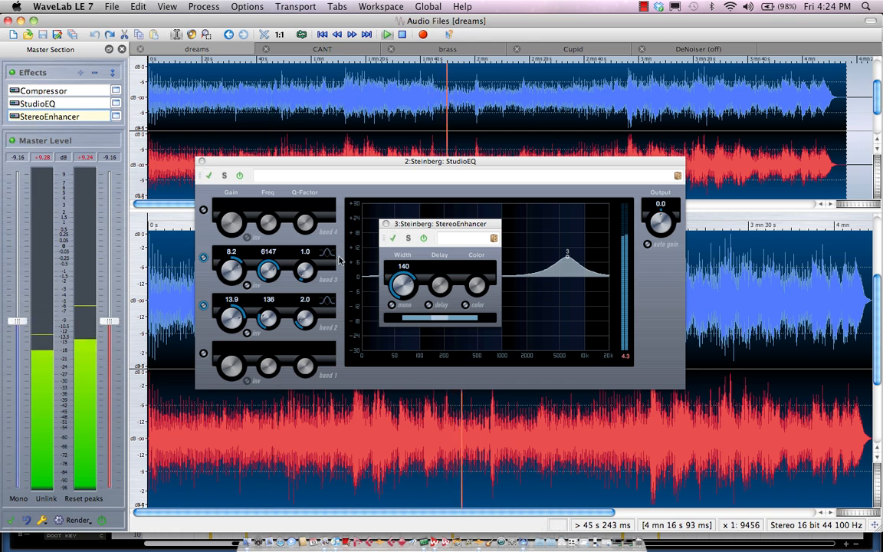
pyautogui.press('space')
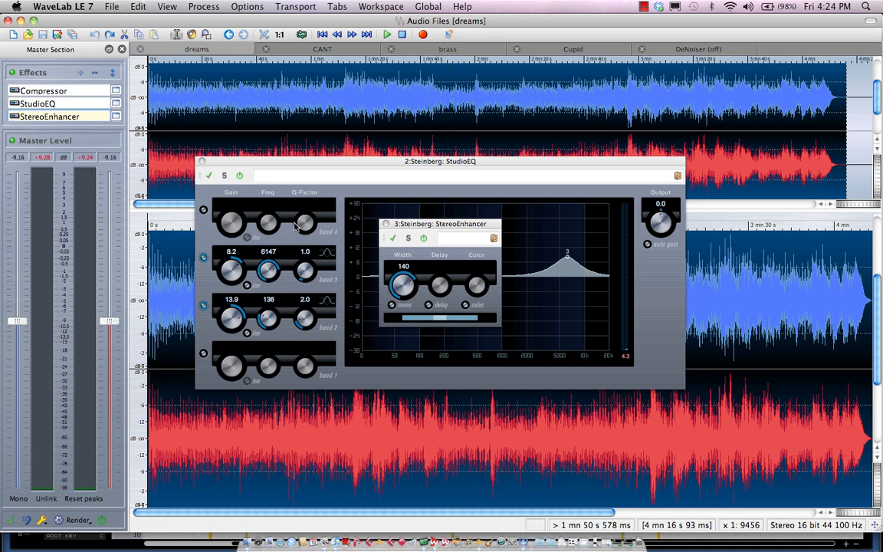
# - Close the open Compressor and StereoEnhancer plug-in windows
pyautogui.click(376, 7)
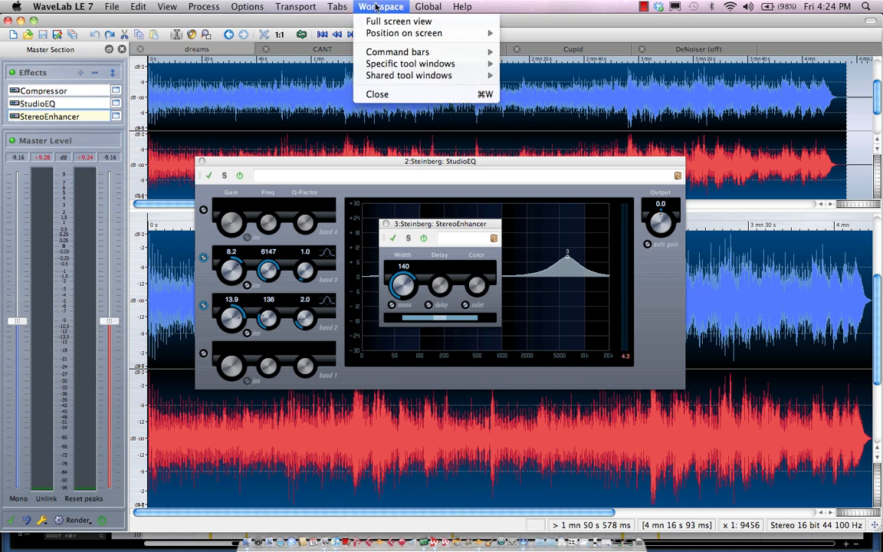
pyautogui.click(440, 32)
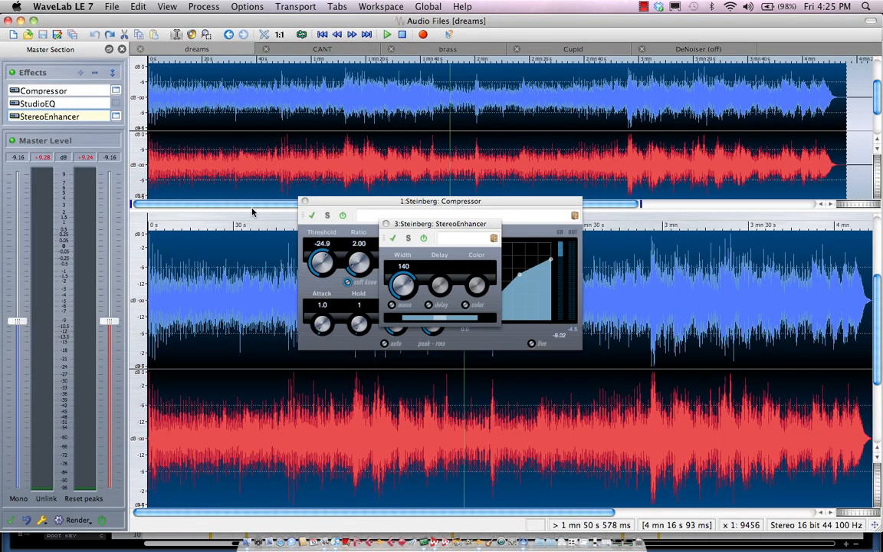
pyautogui.click(303, 201)
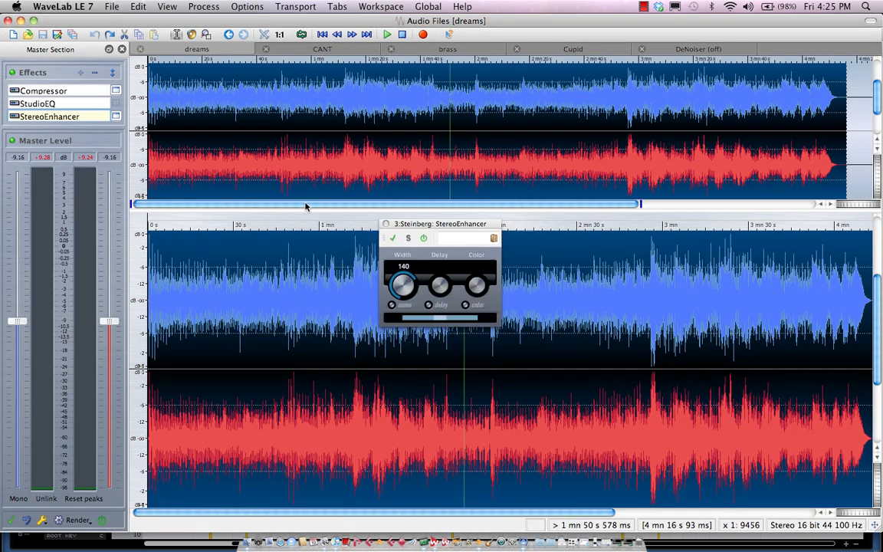
pyautogui.click(387, 225)
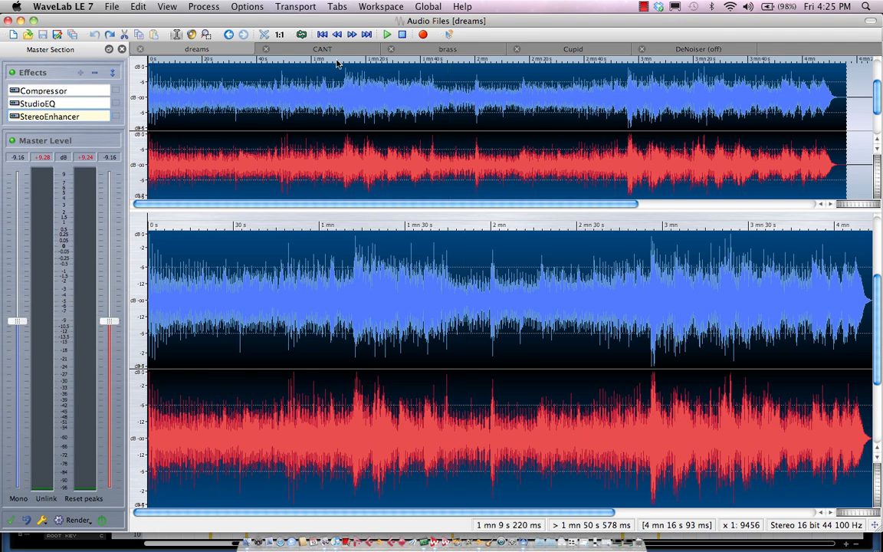
# - Switch to the untitled audio montage and move the second Clarke clip left, closer to the first
pyautogui.click(430, 6)
pyautogui.click(443, 34)
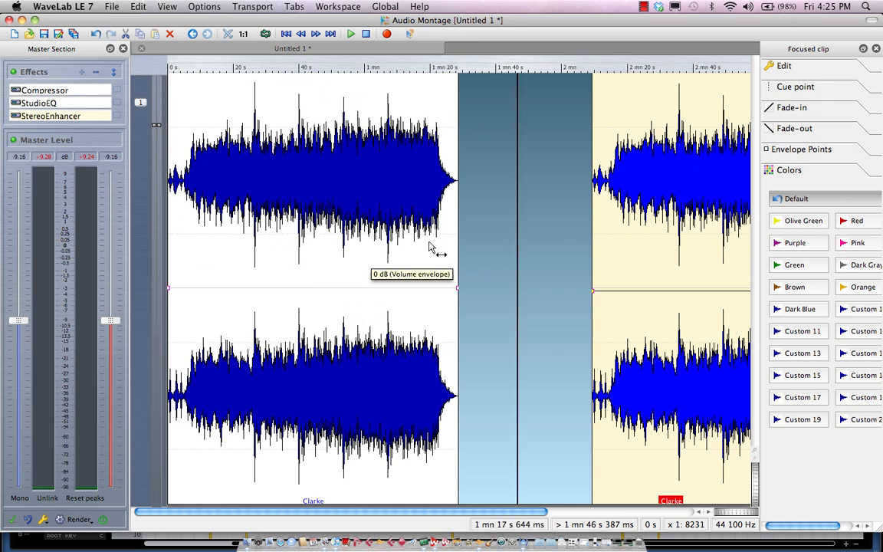
pyautogui.moveTo(664, 329); pyautogui.dragTo(628, 331)
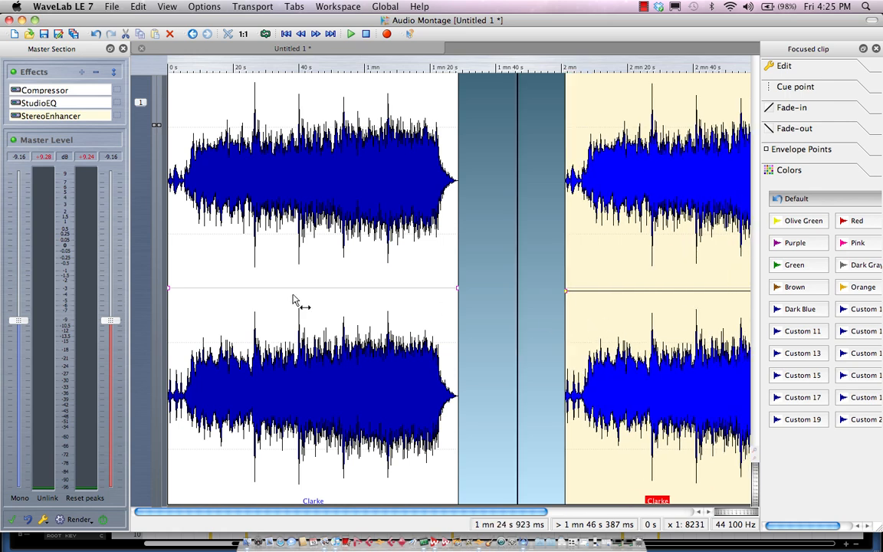
# - Select the first clip and add a fade-in at its start
pyautogui.click(250, 287)
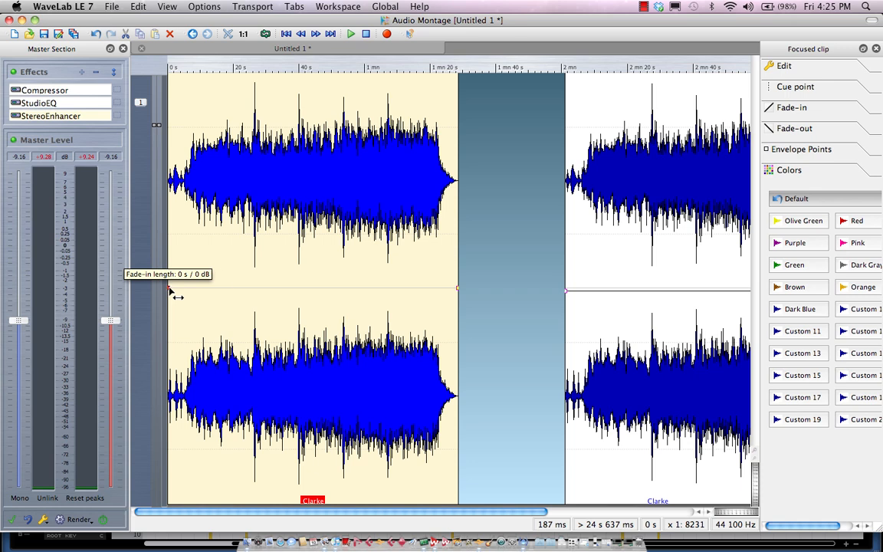
pyautogui.moveTo(173, 291)
pyautogui.mouseDown()
pyautogui.moveTo(232, 305)
pyautogui.moveTo(291, 290)
pyautogui.moveTo(196, 289)
pyautogui.moveTo(232, 290)
pyautogui.mouseUp()
# - Zoom in on the focused clip
pyautogui.click(789, 87)
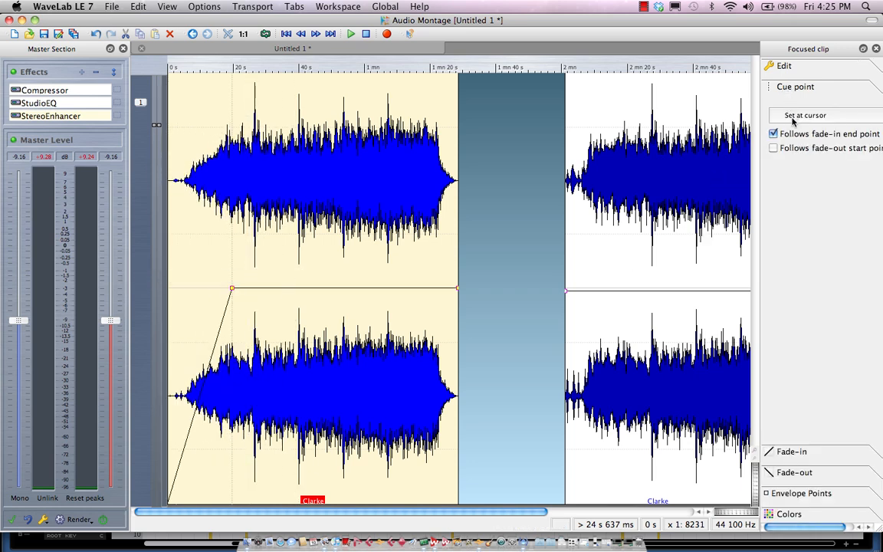
pyautogui.click(784, 65)
pyautogui.click(792, 94)
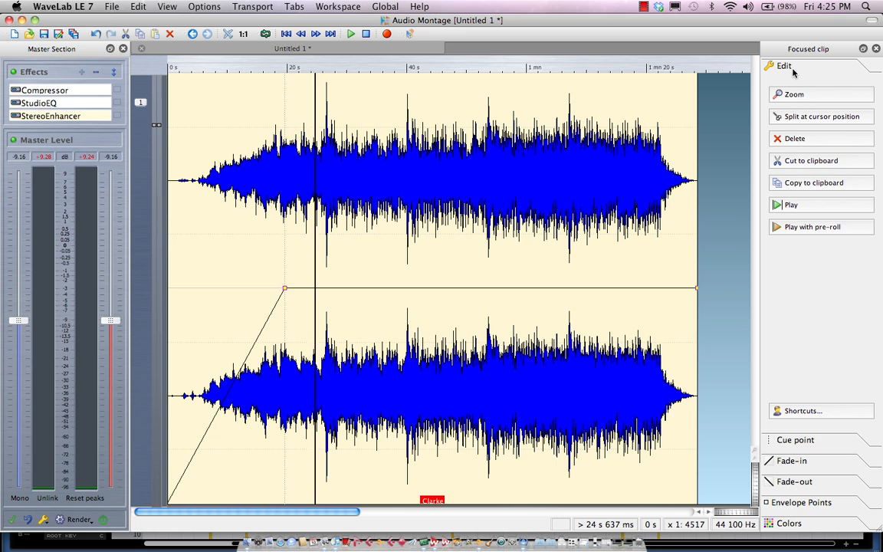
# - Delete the clip and undo the last two actions
pyautogui.click(795, 138)
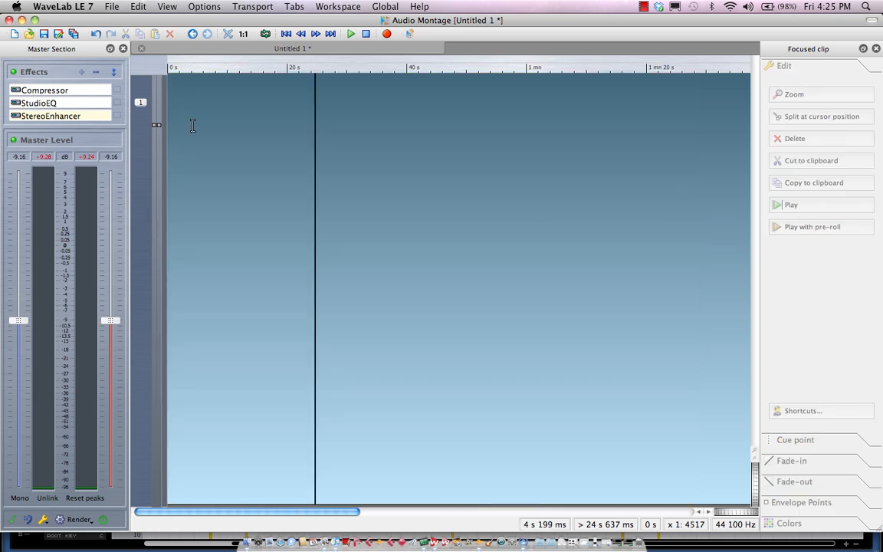
pyautogui.press('super+z')
pyautogui.press('super+z')
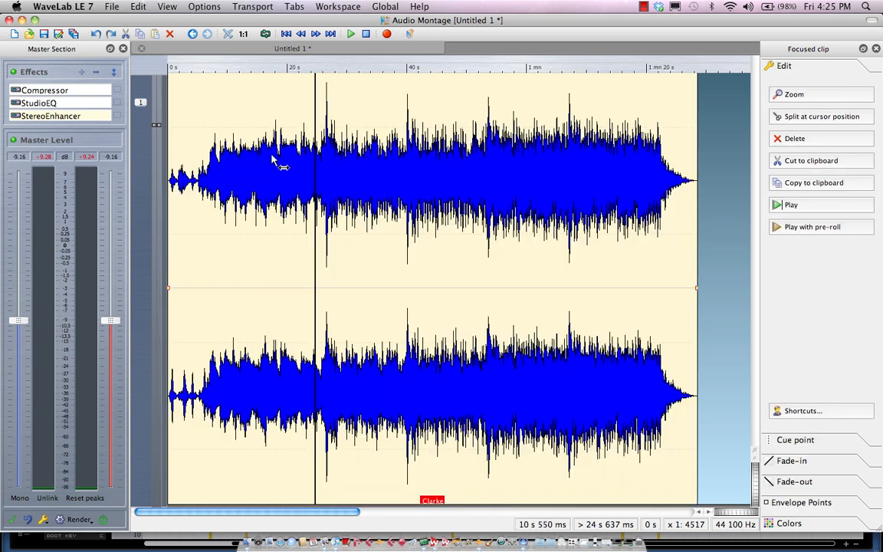
# - Add a fade-in at the clip's start and set its shape to Sinus (*)
pyautogui.moveTo(169, 291); pyautogui.dragTo(248, 290)
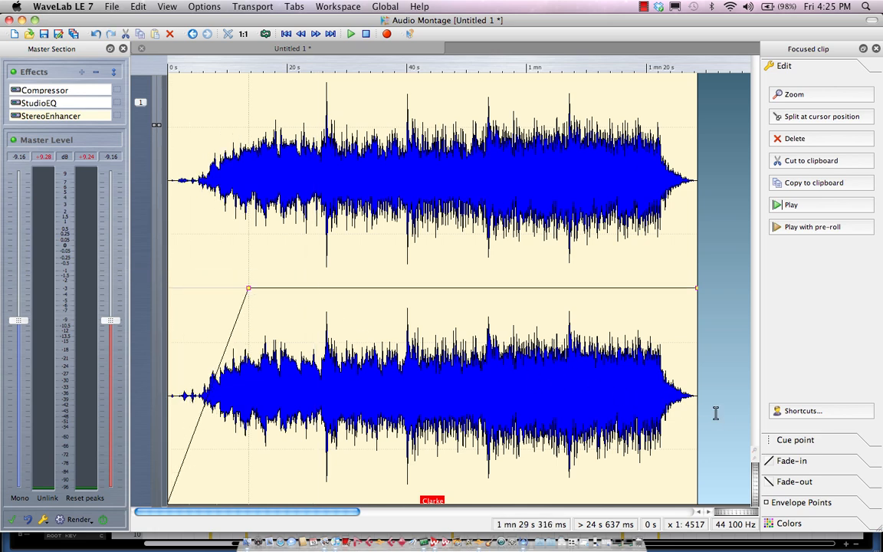
pyautogui.click(832, 462)
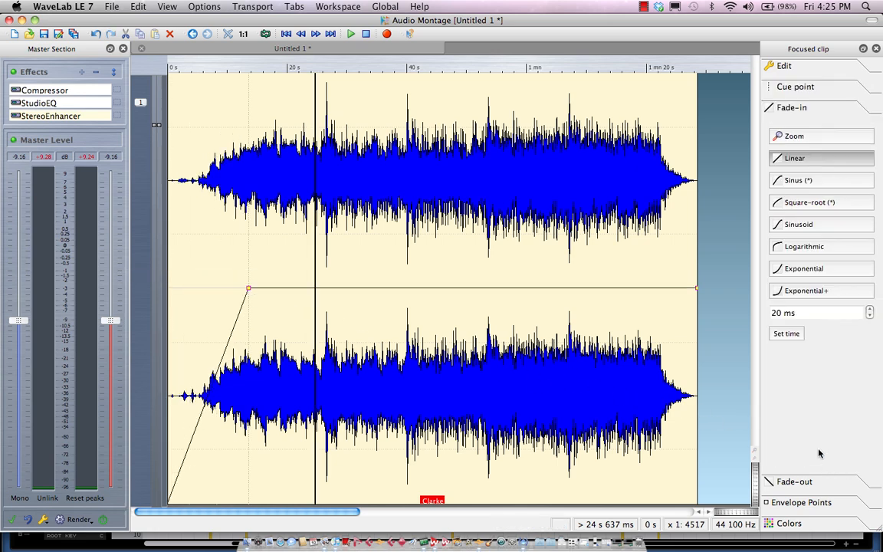
pyautogui.click(811, 181)
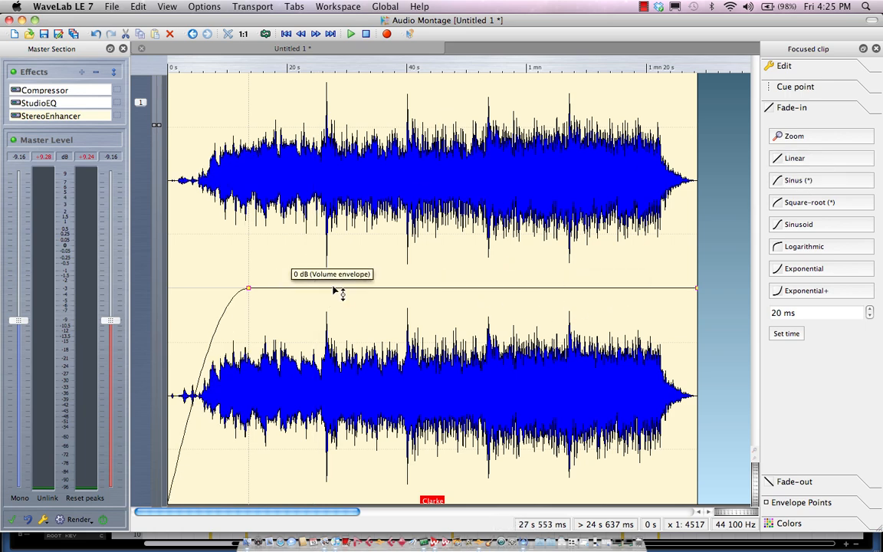
# - Add a dipped volume envelope point in the first clip and trim both of its ends
pyautogui.moveTo(335, 291); pyautogui.dragTo(366, 317)
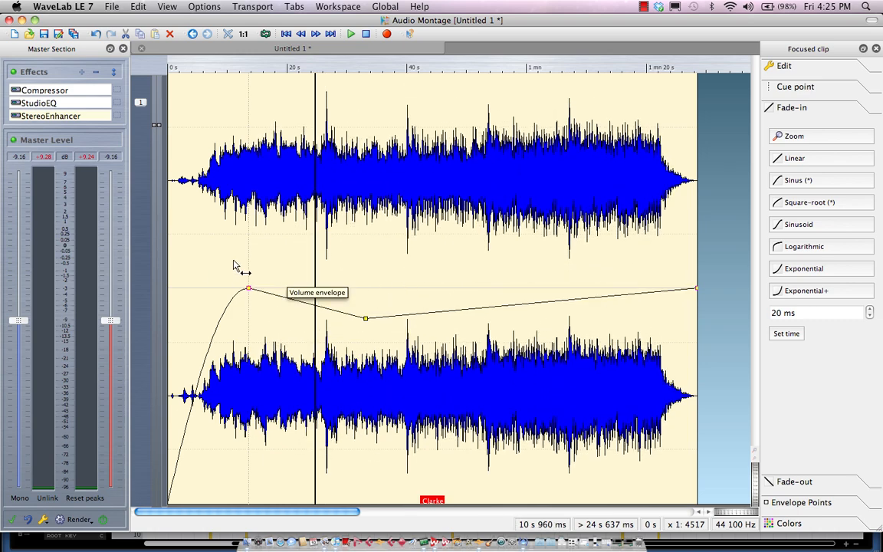
pyautogui.moveTo(174, 279); pyautogui.dragTo(191, 248)
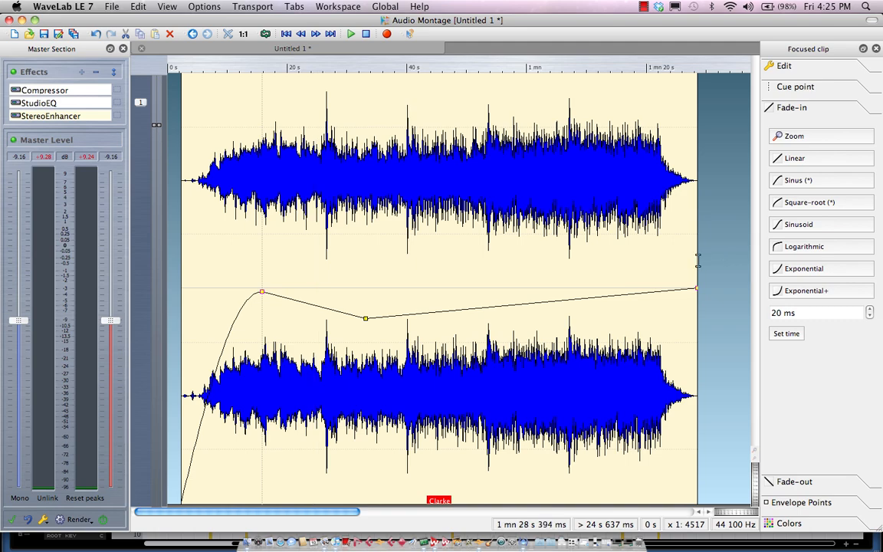
pyautogui.moveTo(690, 259); pyautogui.dragTo(657, 249)
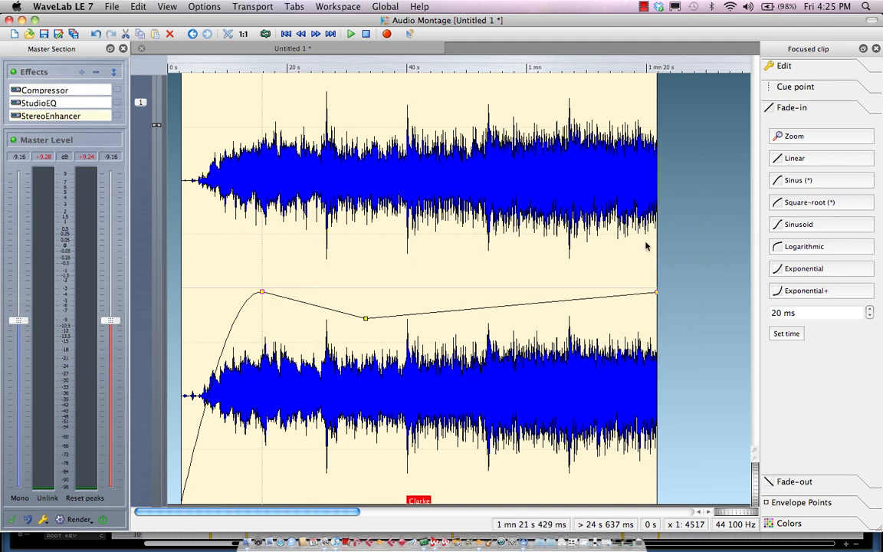
# - Move the second clip left so it overlaps the end of the first clip, forming a crossfade
pyautogui.moveTo(429, 64); pyautogui.dragTo(429, 52)
pyautogui.moveTo(640, 354); pyautogui.dragTo(453, 357)
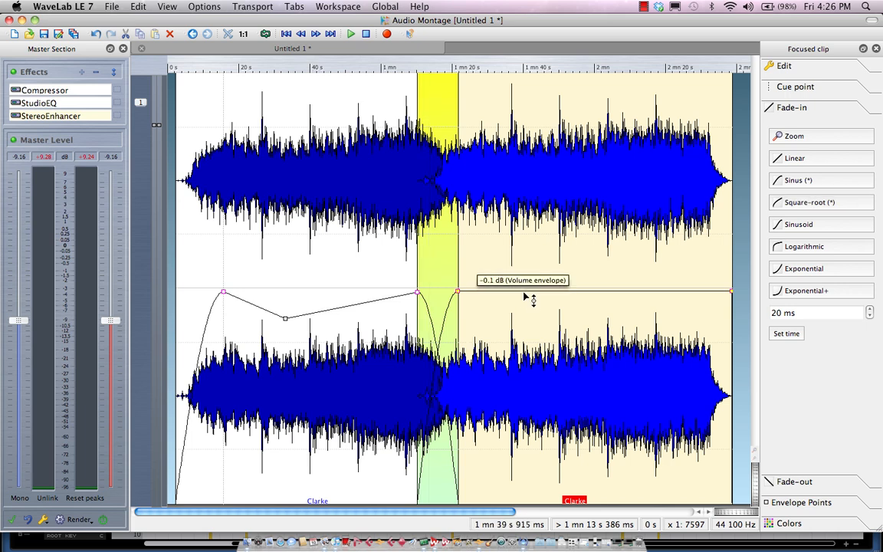
# - Shape the second clip's volume envelope with one lowered point followed by a raised point
pyautogui.moveTo(515, 292); pyautogui.dragTo(514, 349)
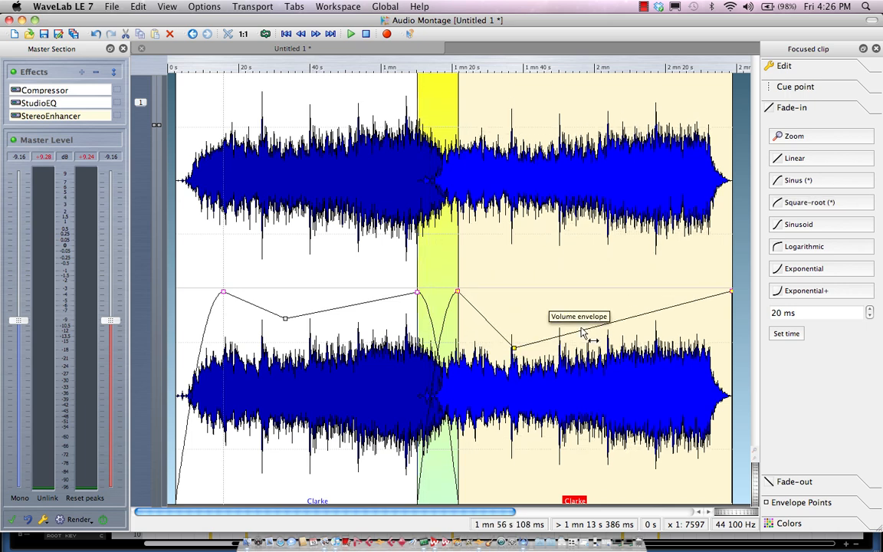
pyautogui.moveTo(584, 331); pyautogui.dragTo(591, 282)
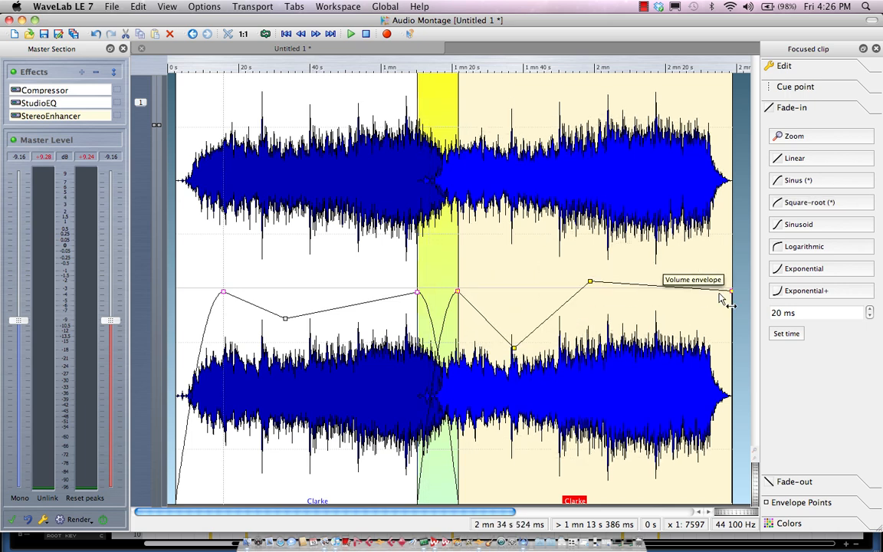
# - Add a fade-out to the second clip and shift it further left to lengthen the crossfade
pyautogui.moveTo(740, 301); pyautogui.dragTo(685, 284)
pyautogui.moveTo(566, 361); pyautogui.dragTo(528, 365)
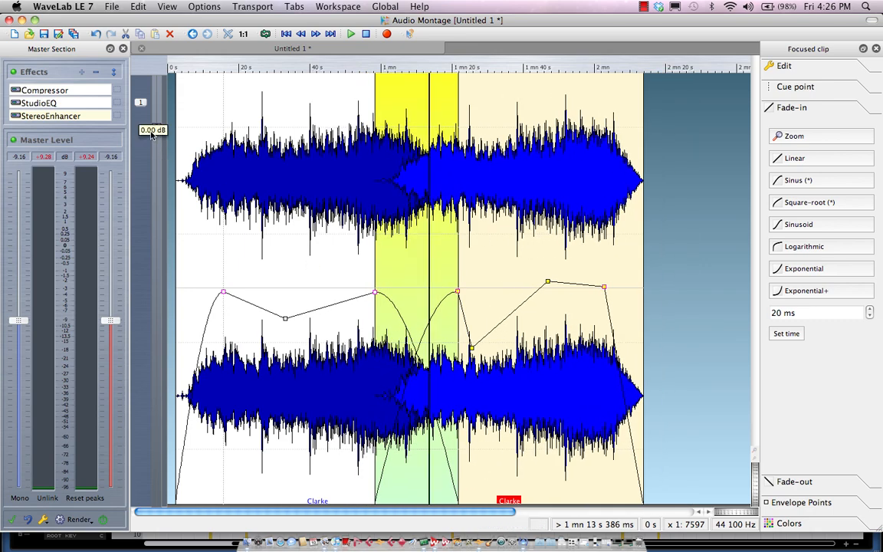
# - Add a mono track to the montage
pyautogui.click(141, 103)
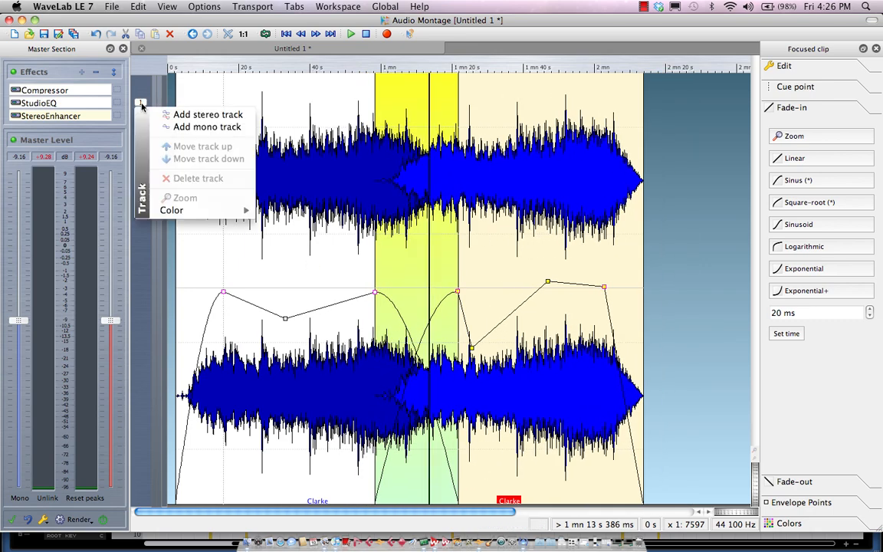
pyautogui.click(187, 120)
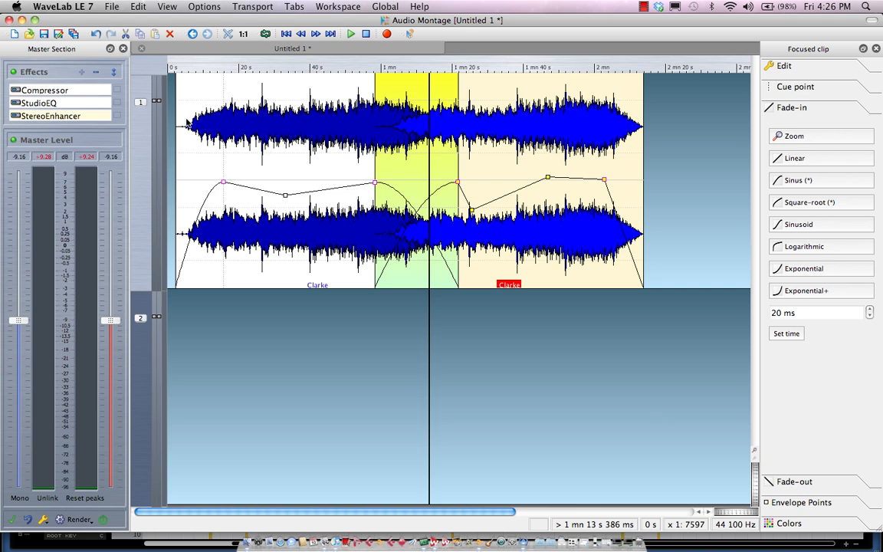
# - Insert the audio file welcome from the WaveLab Audio files folder into the empty second track
pyautogui.rightClick(296, 370)
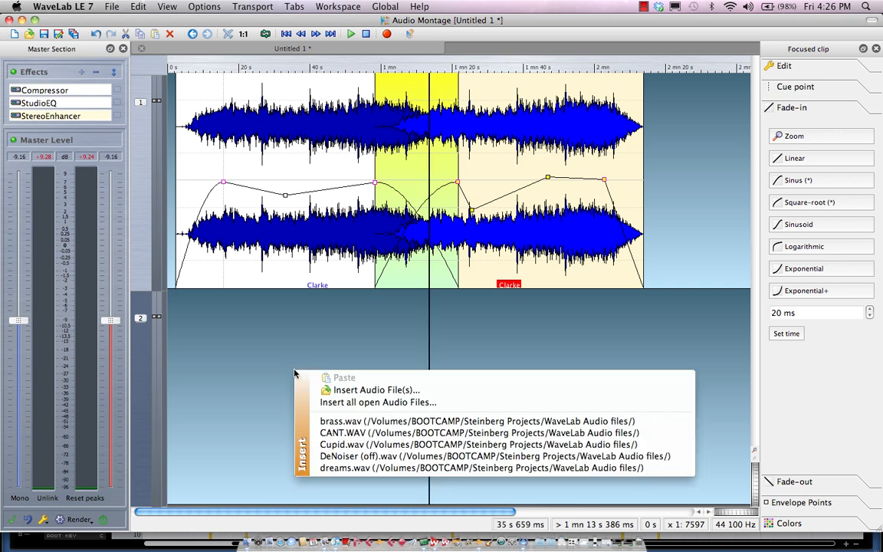
pyautogui.click(354, 391)
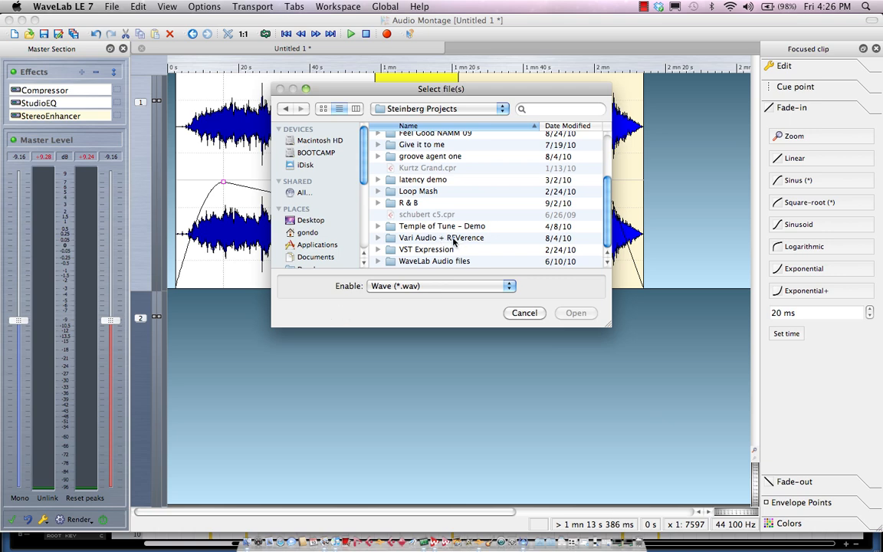
pyautogui.doubleClick(421, 262)
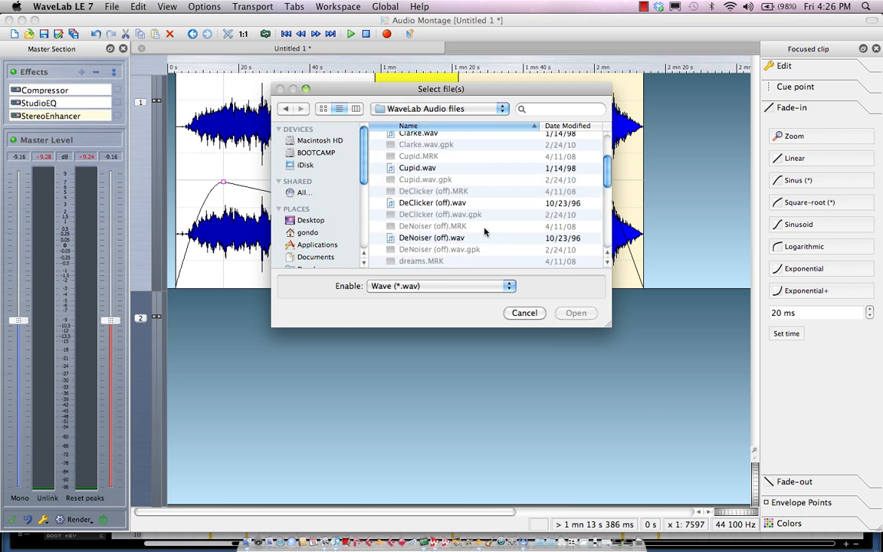
pyautogui.scroll(-15, 475, 234)
pyautogui.doubleClick(420, 251)
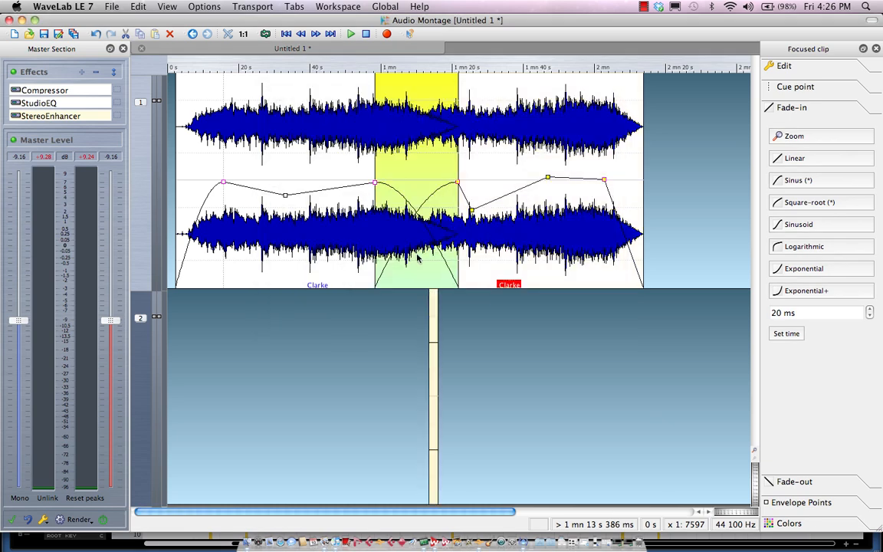
# - Zoom into the crossfade area and move the welcome clip left so it sits under the crossfade
pyautogui.moveTo(453, 69); pyautogui.dragTo(452, 92)
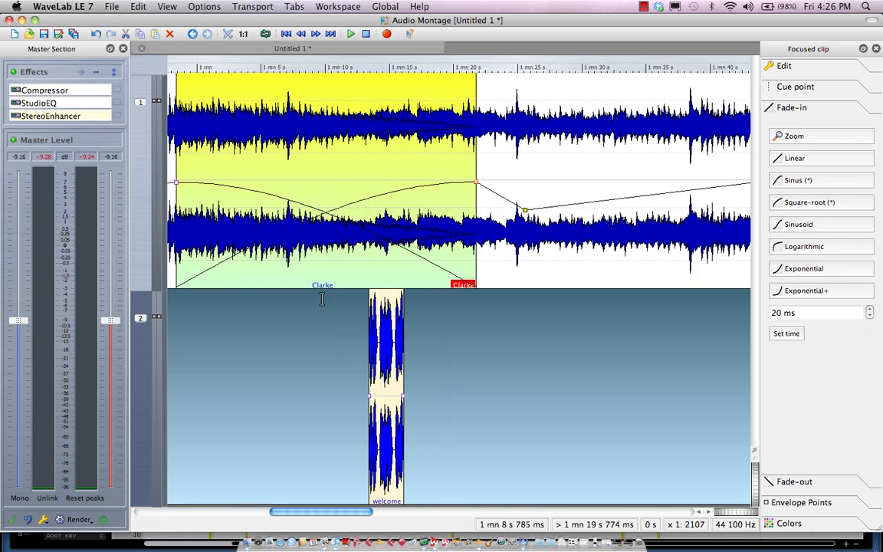
pyautogui.moveTo(376, 423); pyautogui.dragTo(261, 407)
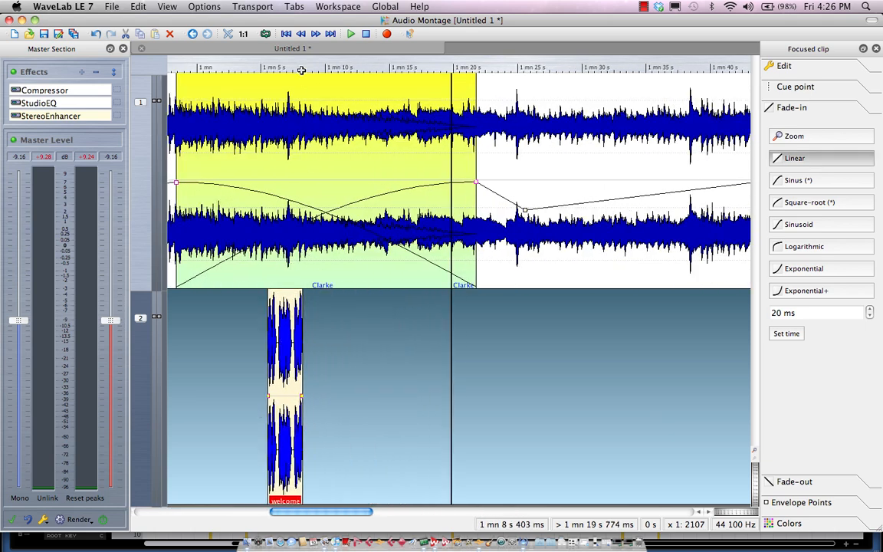
# - Zoom in further and trim the start of the welcome clip to shorten its beginning
pyautogui.moveTo(277, 69); pyautogui.dragTo(223, 306)
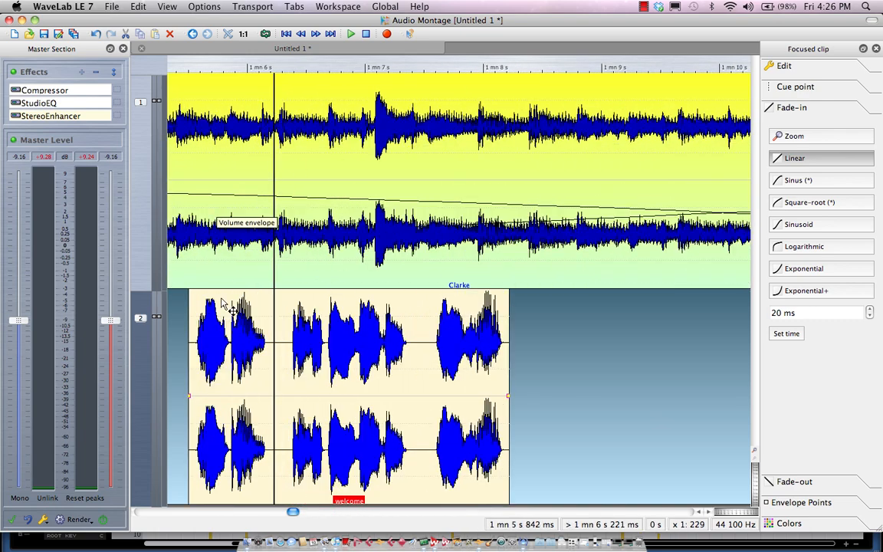
pyautogui.moveTo(186, 368); pyautogui.dragTo(260, 368)
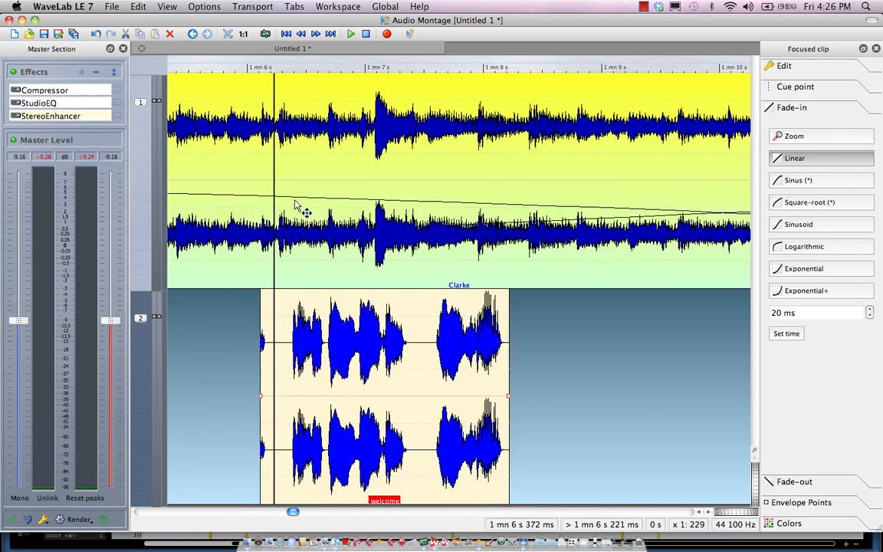
# - Add volume envelope points to the Clarke clip to duck it to about -12 dB under the voice, then raise it back
pyautogui.doubleClick(255, 196)
pyautogui.moveTo(267, 200); pyautogui.dragTo(267, 256)
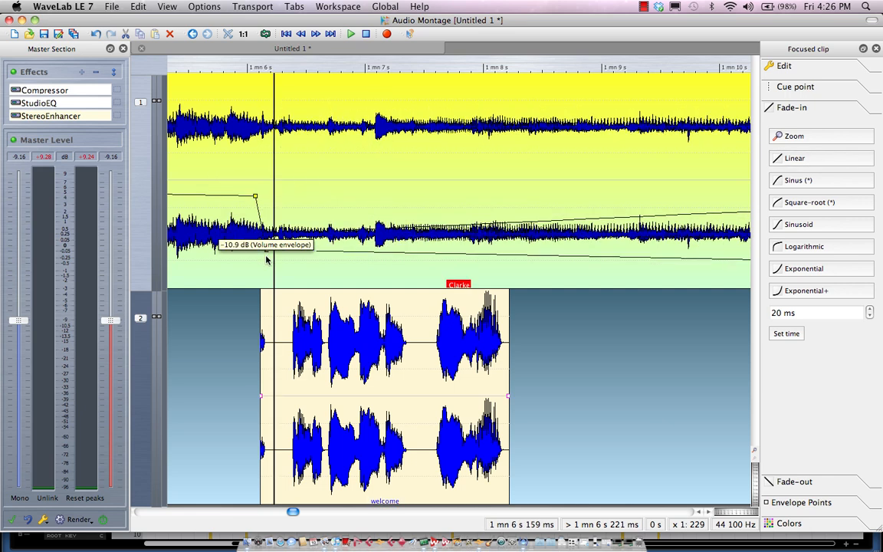
pyautogui.doubleClick(520, 261)
pyautogui.doubleClick(543, 265)
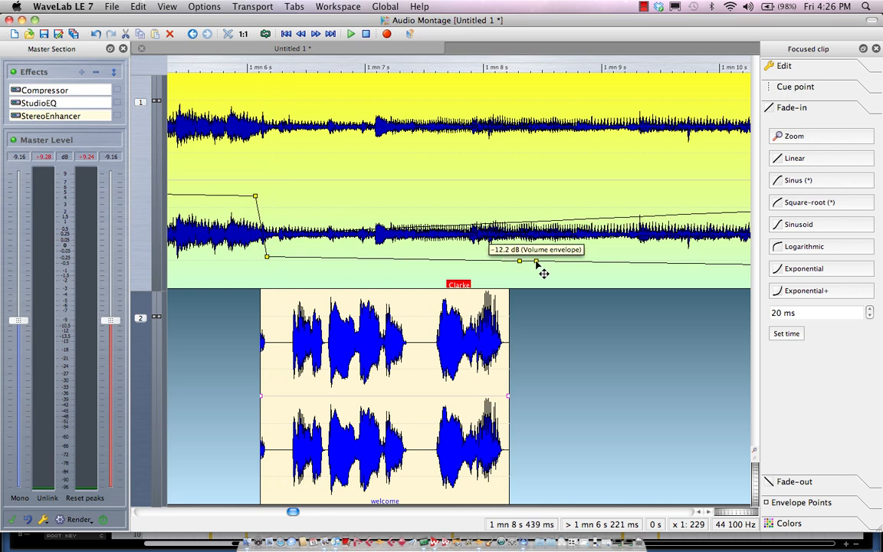
pyautogui.moveTo(542, 265); pyautogui.dragTo(545, 186)
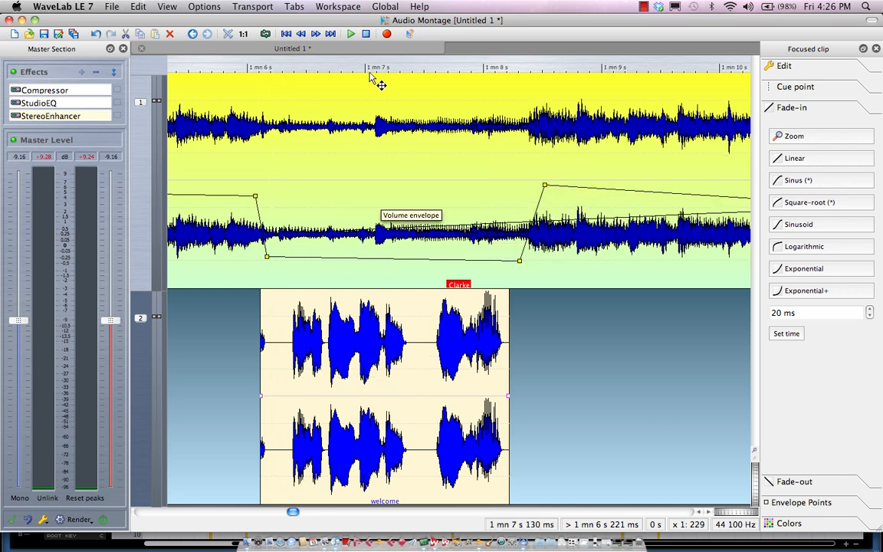
# - Switch to the Podcast Workspace
pyautogui.click(378, 6)
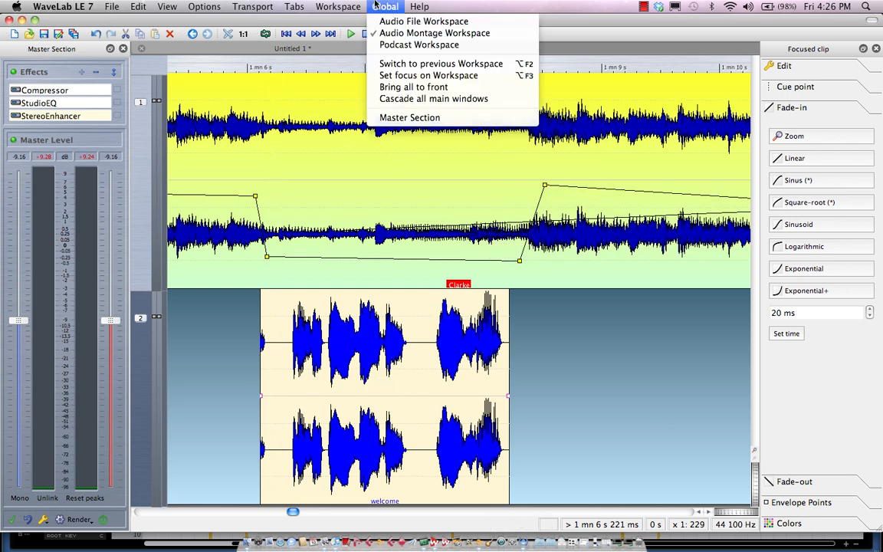
pyautogui.click(387, 44)
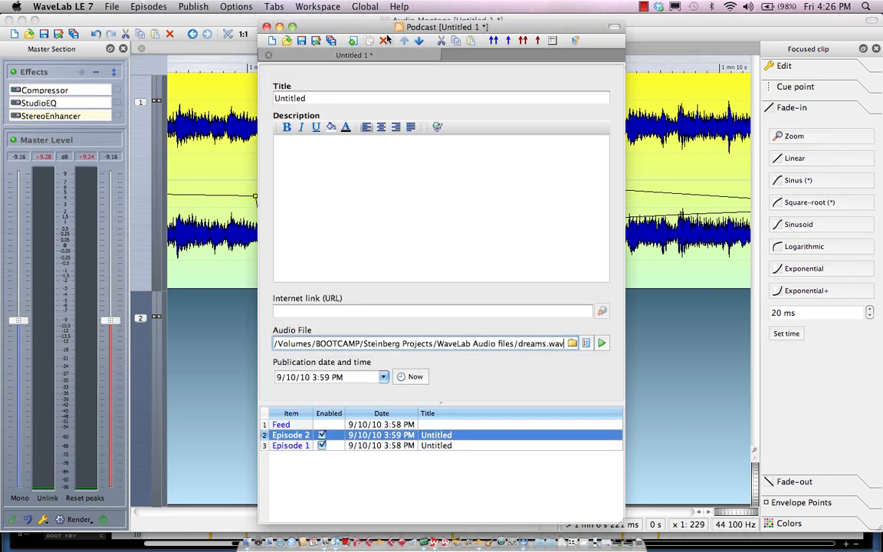